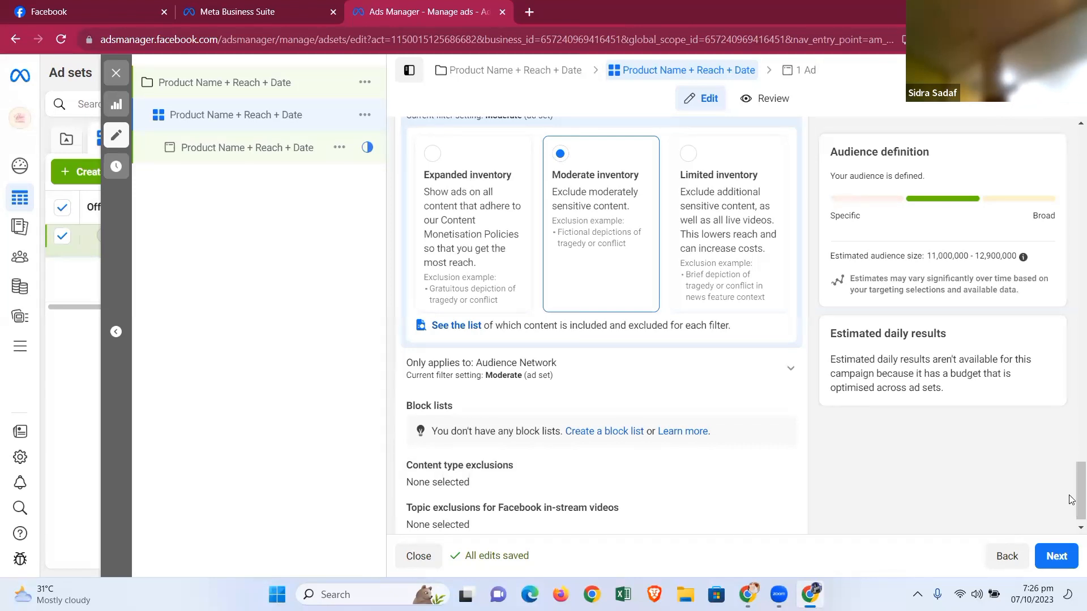
- Review the ad set's placement and brand safety settings and continue to the ad level
drag(1069, 512, 1072, 541)
scroll(554, 447, down, 1)
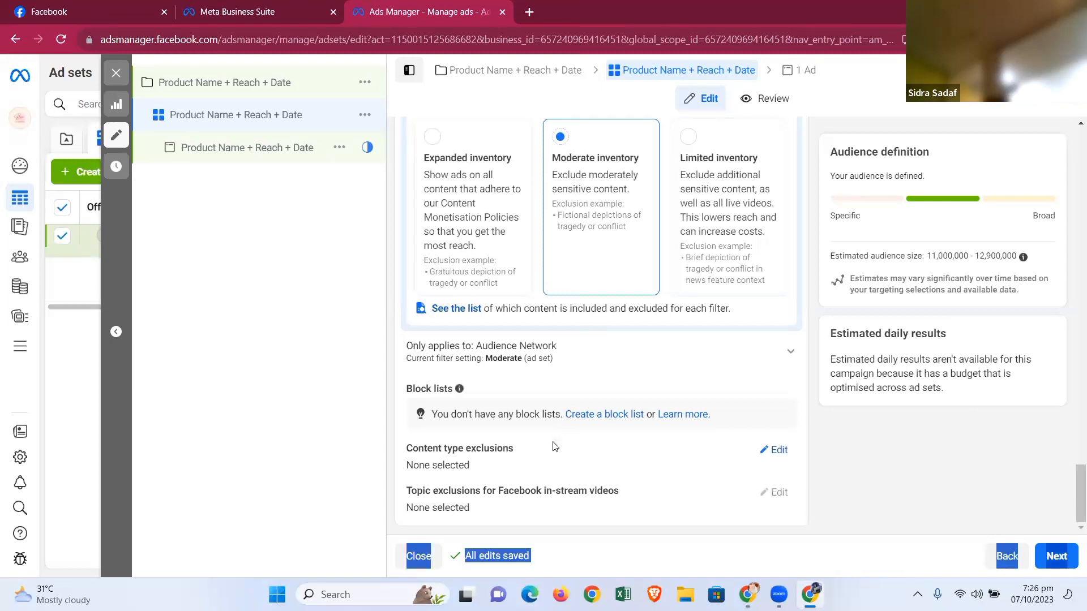
click(572, 498)
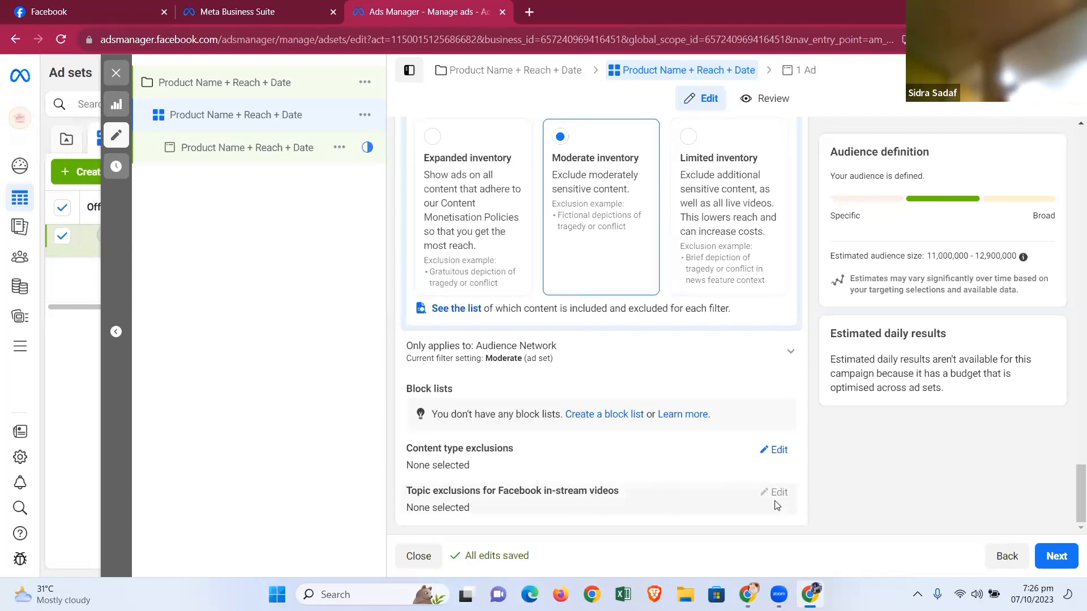
mouse_move(780, 492)
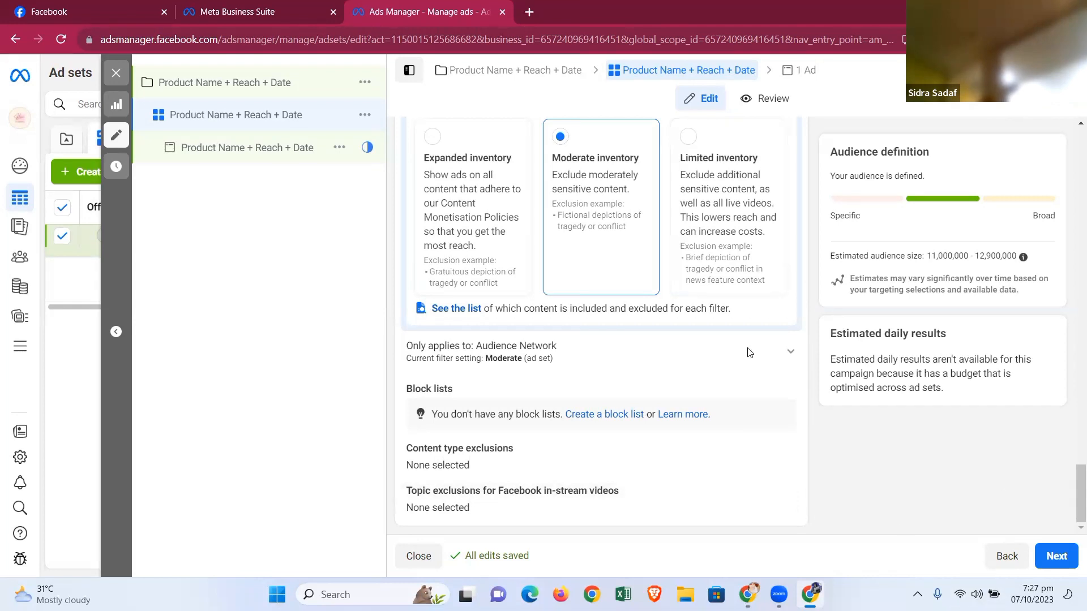
scroll(654, 316, up, 6)
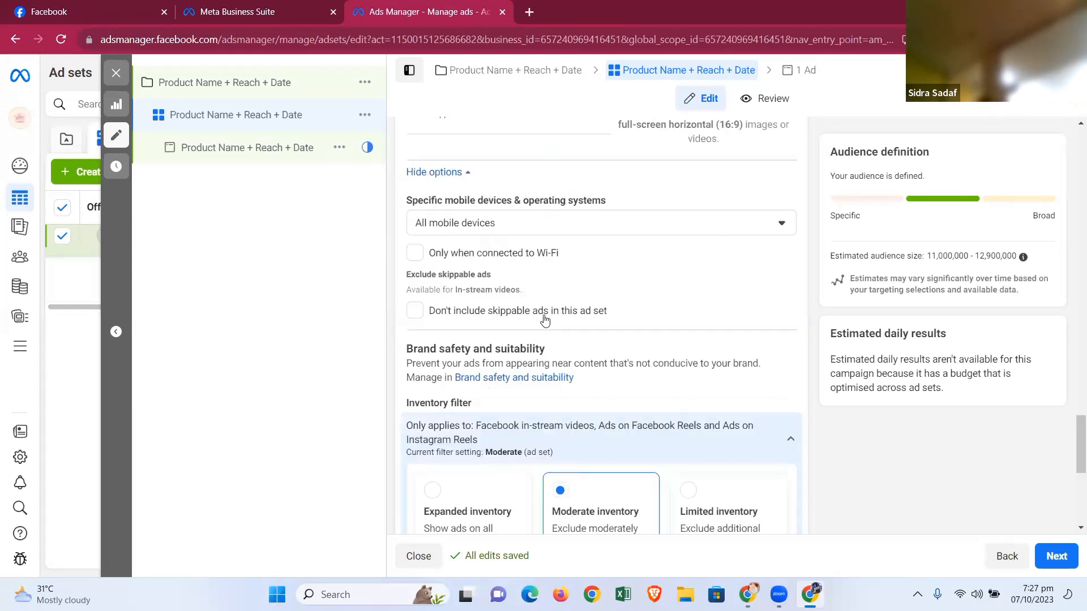
click(1051, 555)
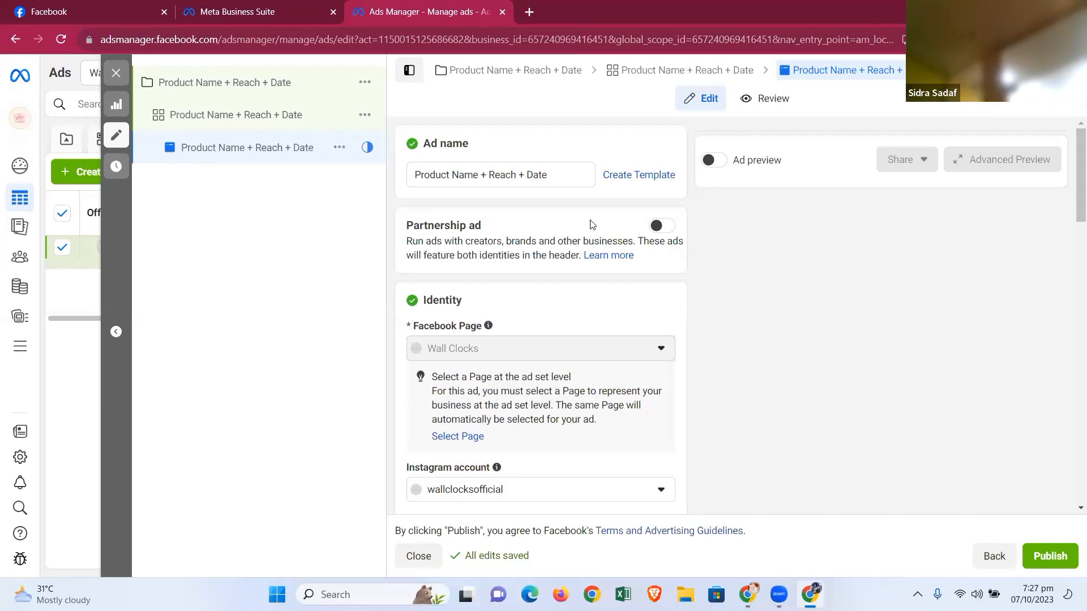
- Change the ad setup to use an existing post
drag(1072, 193, 1071, 300)
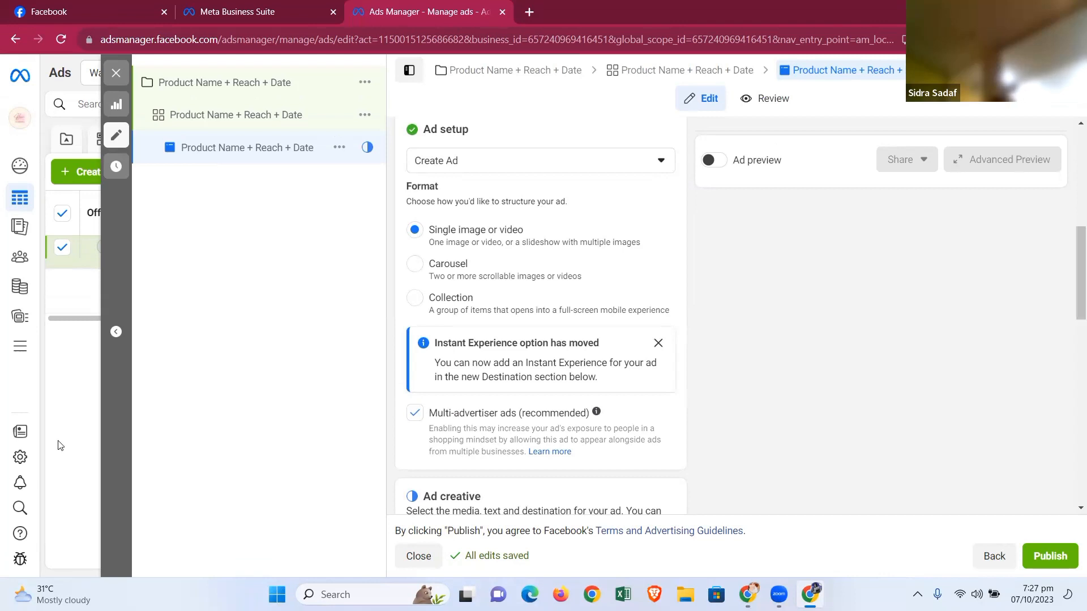
click(116, 331)
click(522, 163)
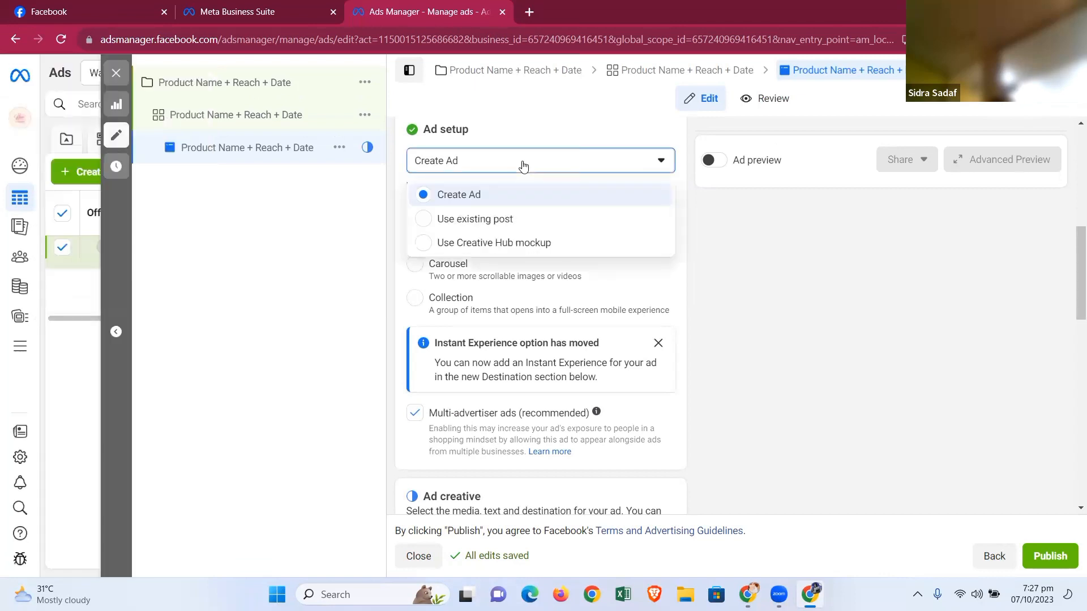
click(513, 220)
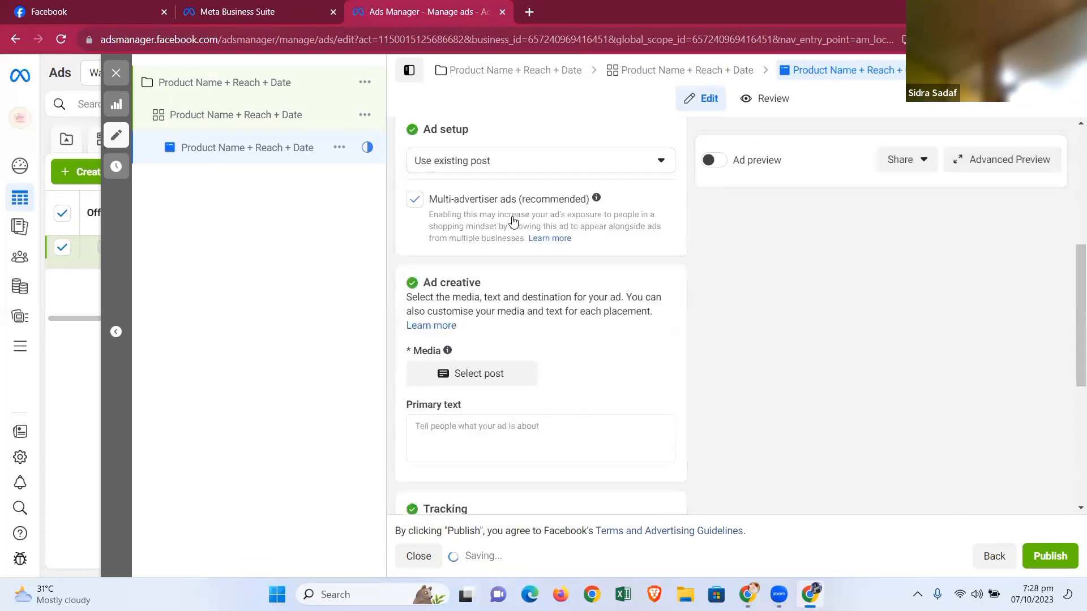
- Select Wall Clocks's cover photo as the existing Facebook post for the ad
click(480, 375)
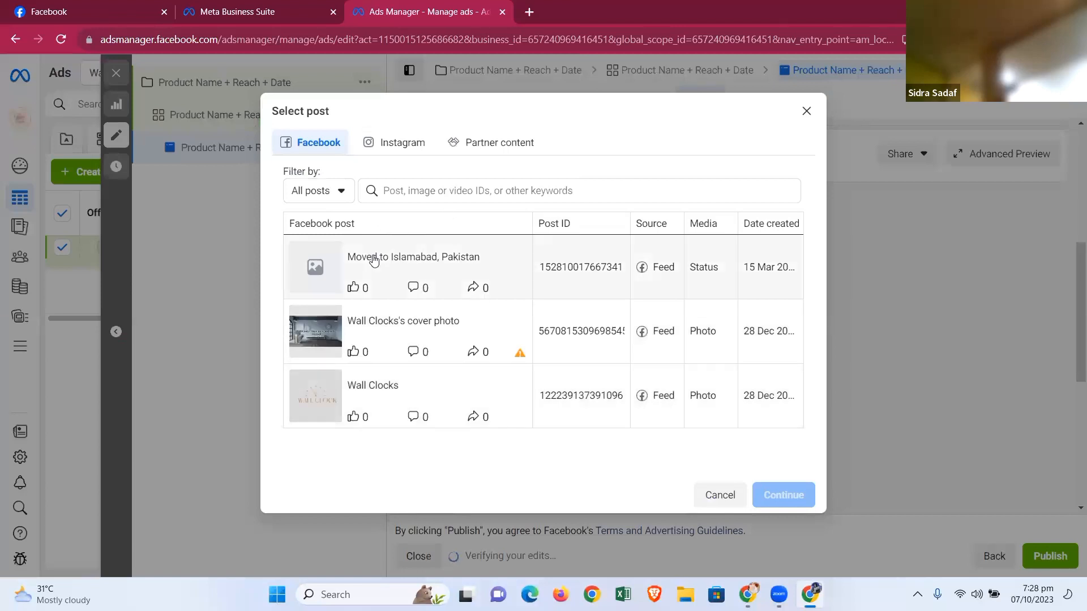
click(387, 322)
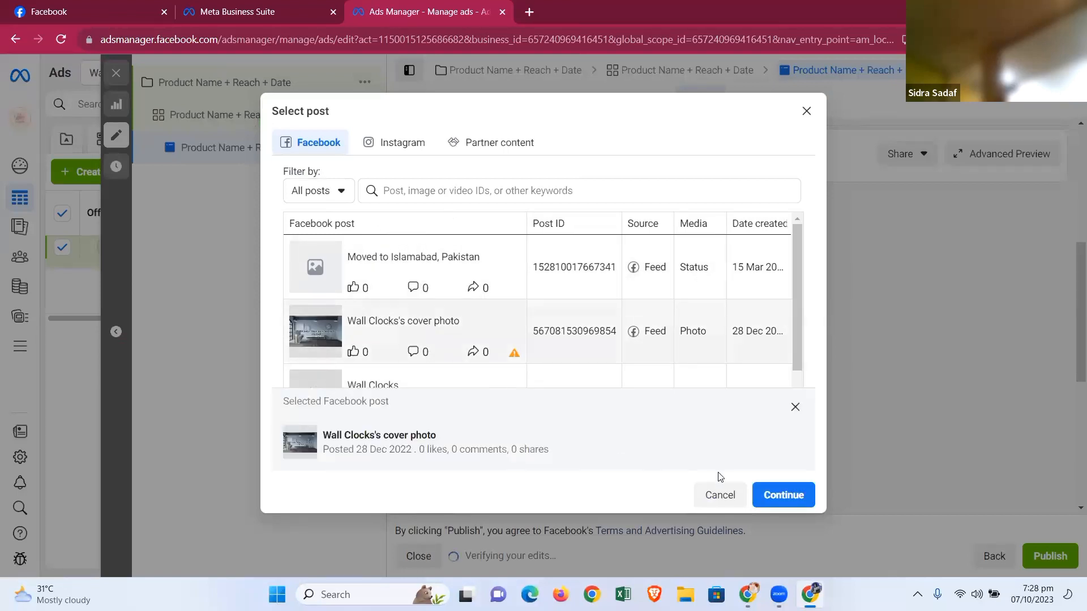
click(784, 495)
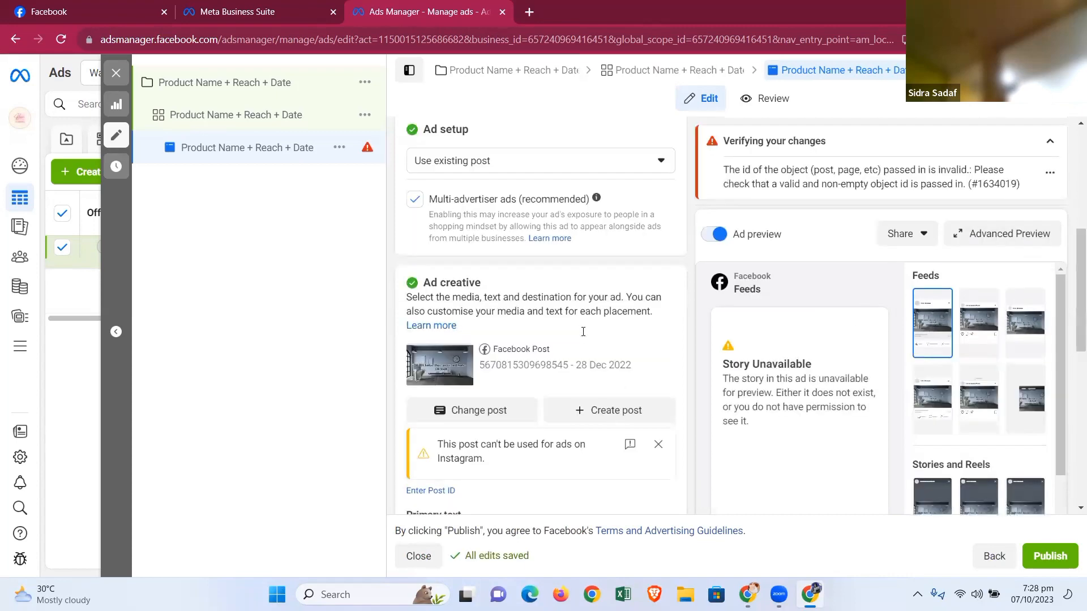
- Inspect the expanded ad preview in the mobile and desktop feed placements
drag(1070, 378, 1070, 311)
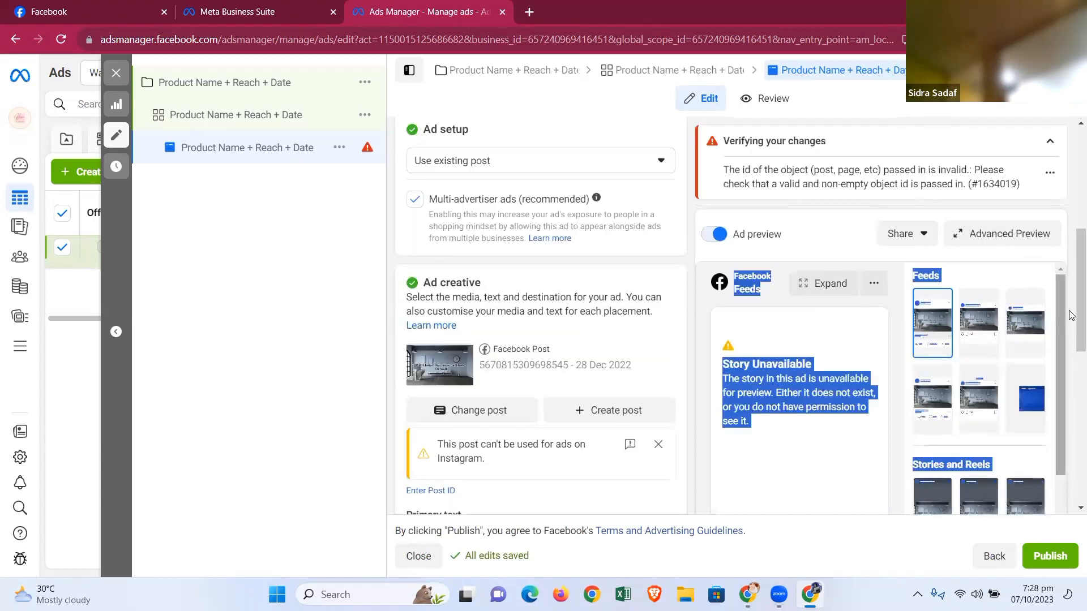
scroll(1071, 316, down, 10)
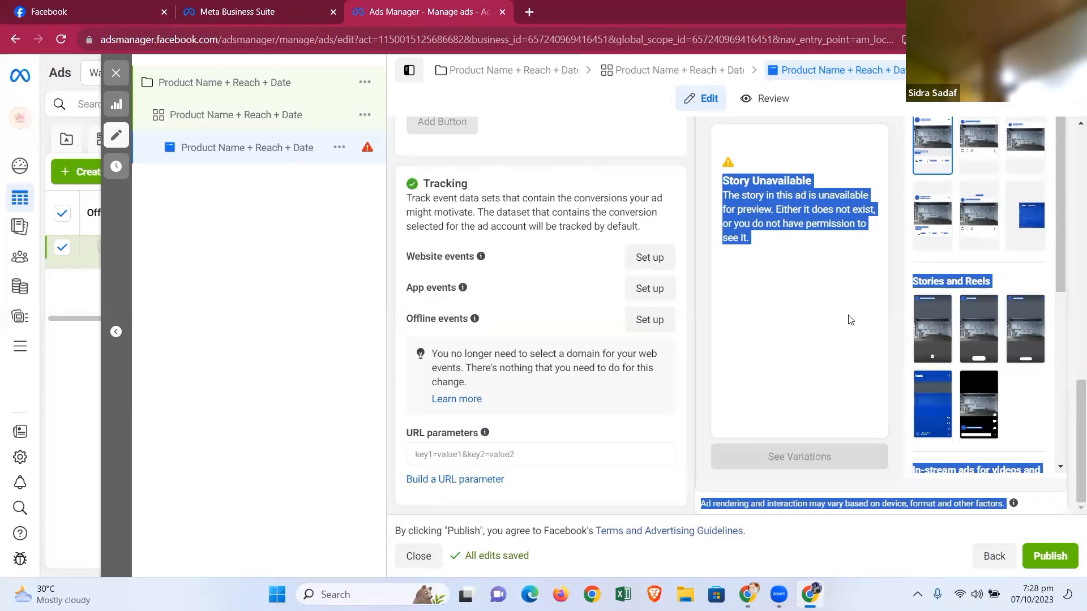
scroll(850, 320, up, 5)
click(873, 283)
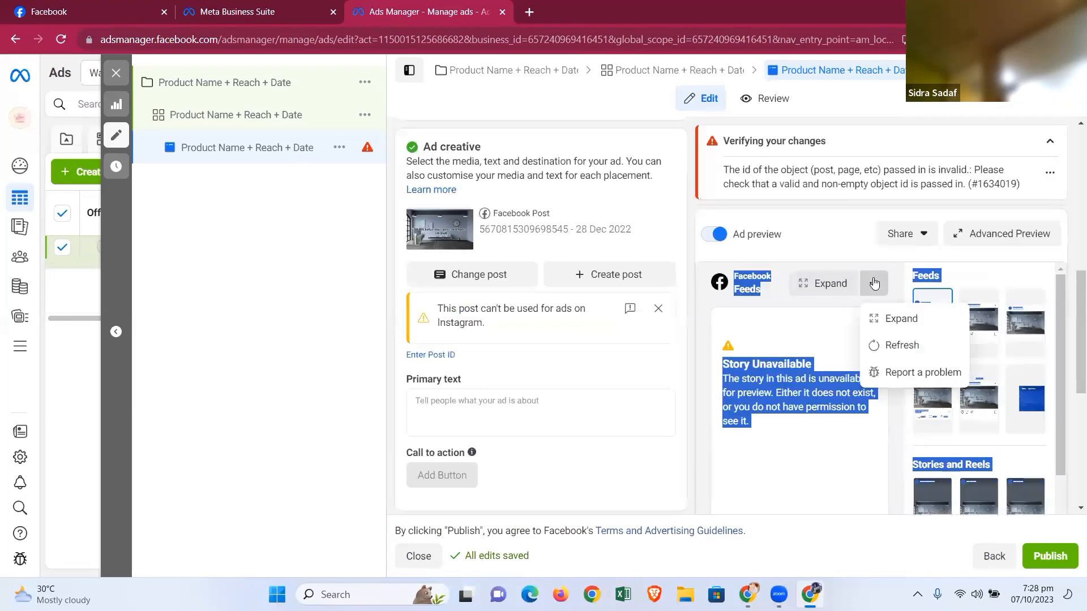
click(906, 320)
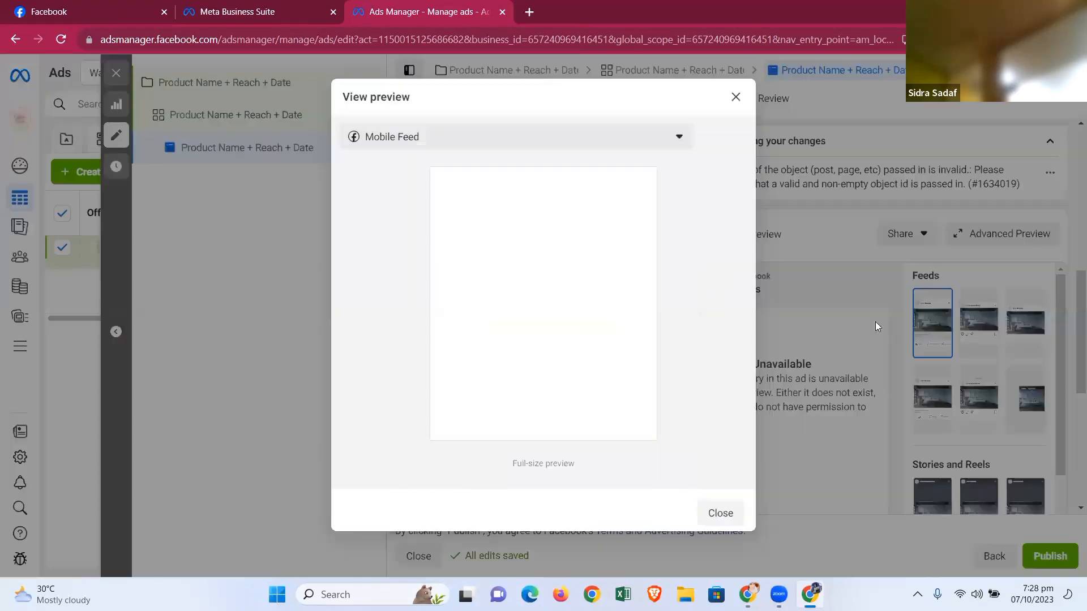
click(614, 139)
click(550, 198)
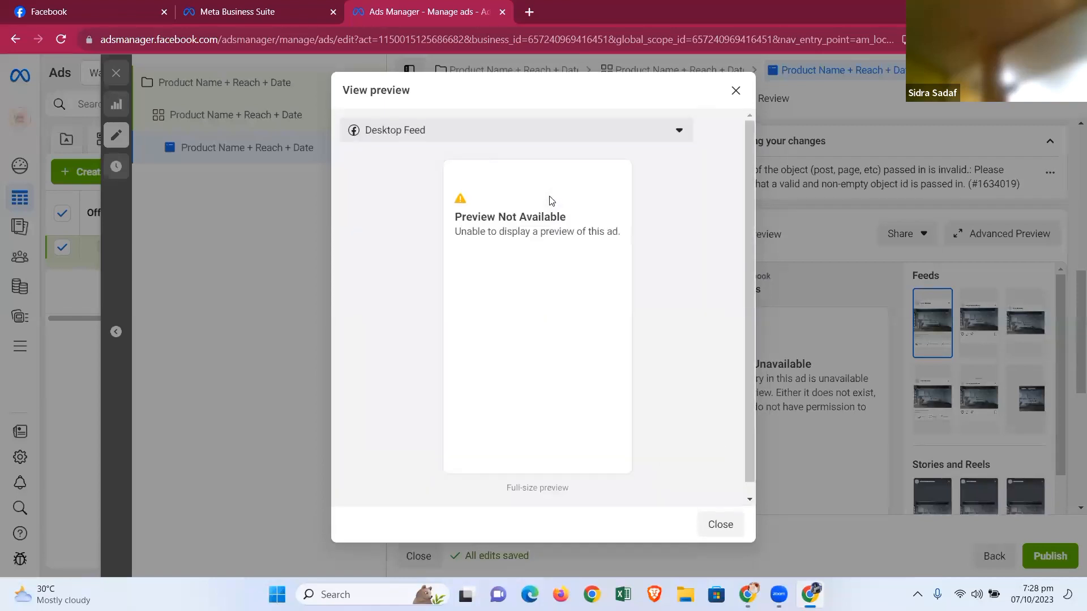
click(735, 92)
- Switch the ad setup back to Create Ad
scroll(498, 227, up, 5)
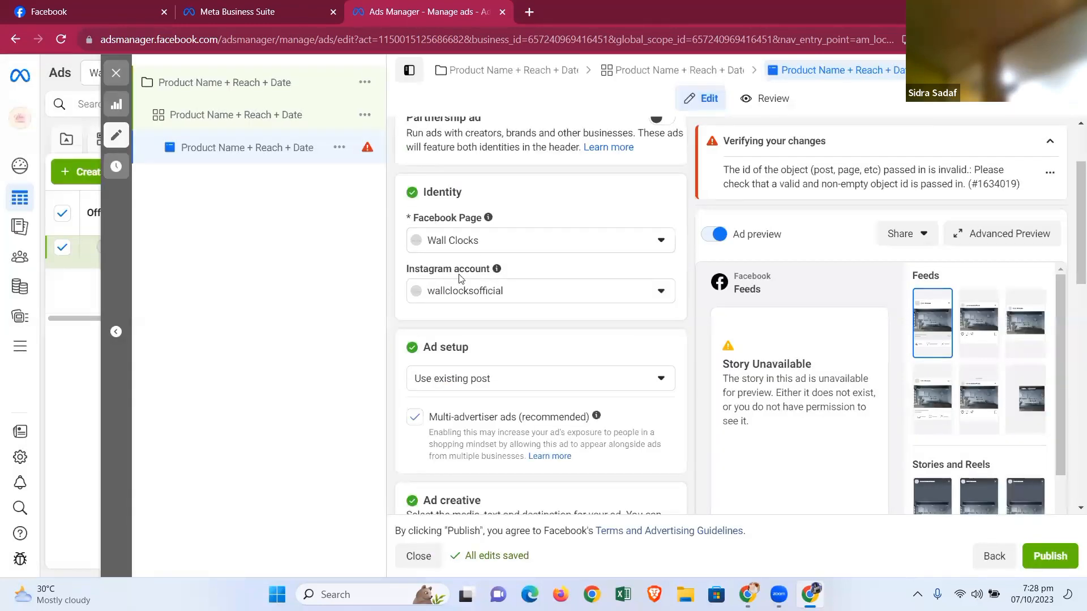
click(576, 385)
click(522, 418)
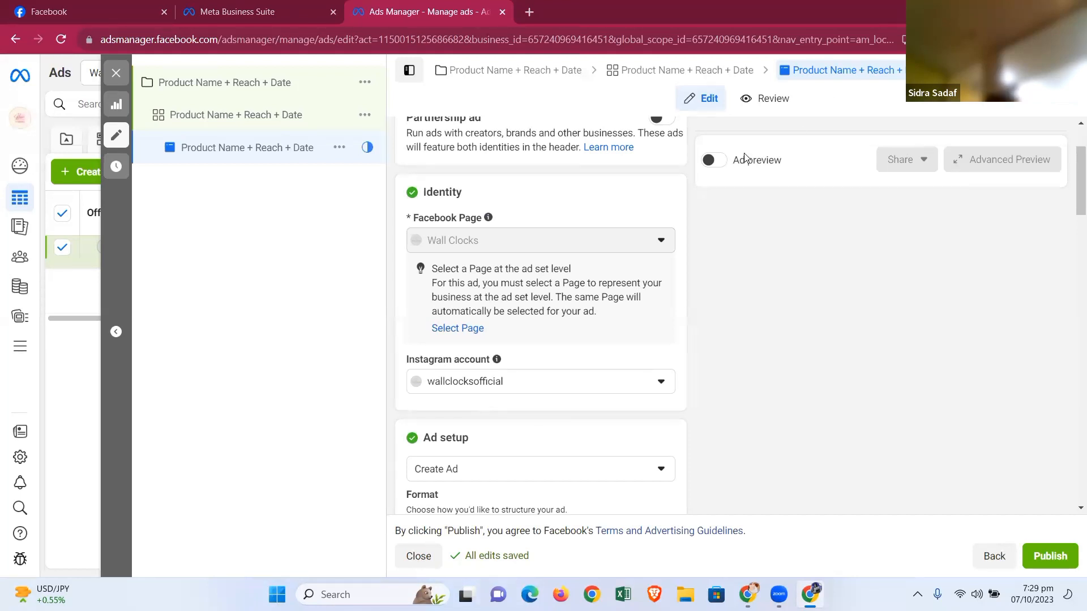
- Add the image Interior & Exterior (2) from Downloads as the ad's media
scroll(575, 282, down, 5)
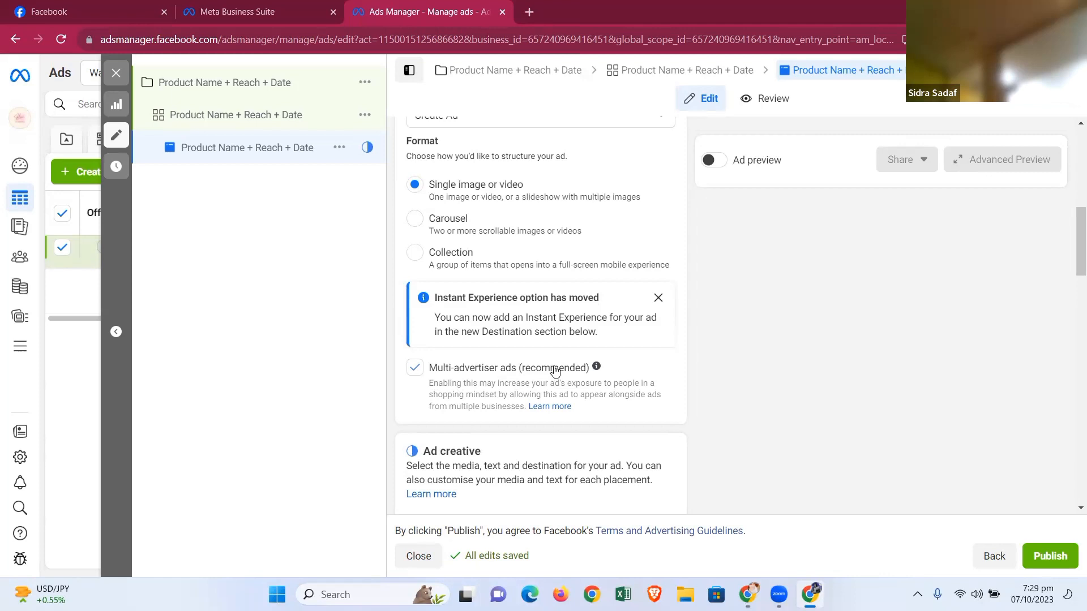
drag(1072, 266, 1072, 309)
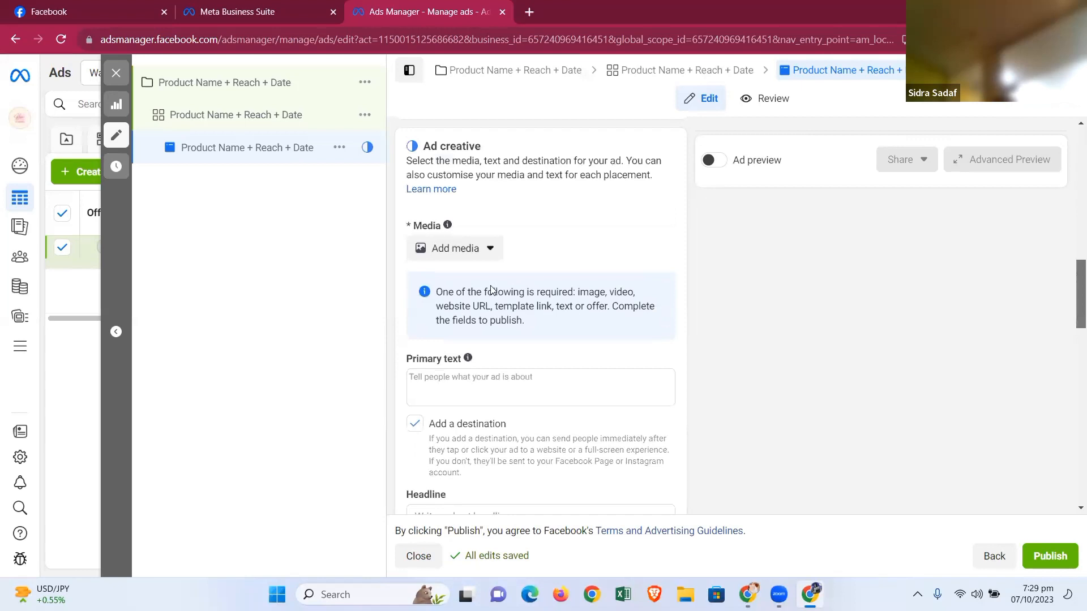
click(459, 252)
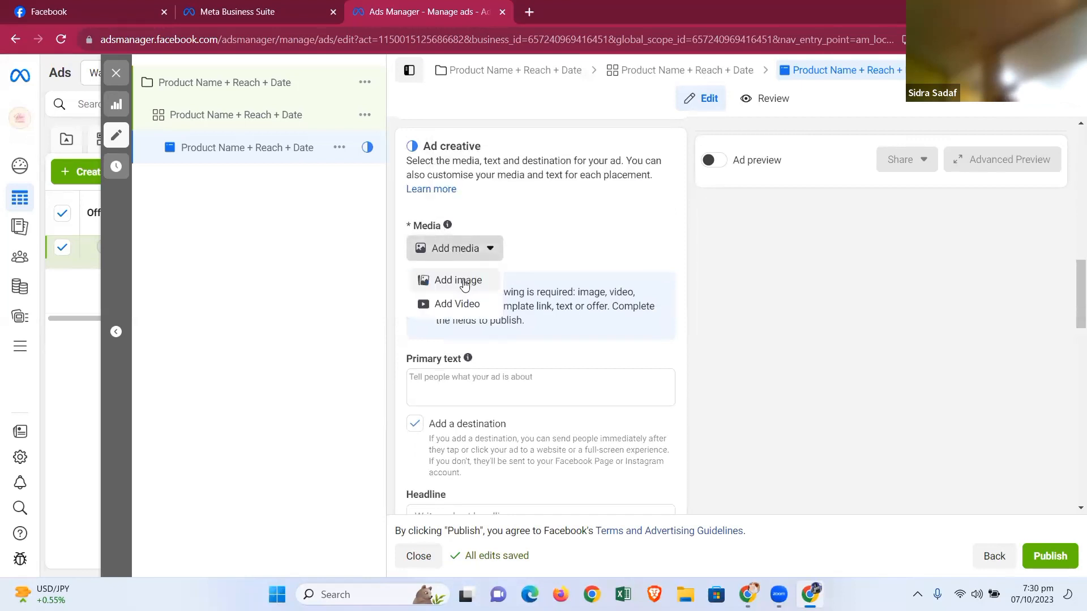
click(463, 283)
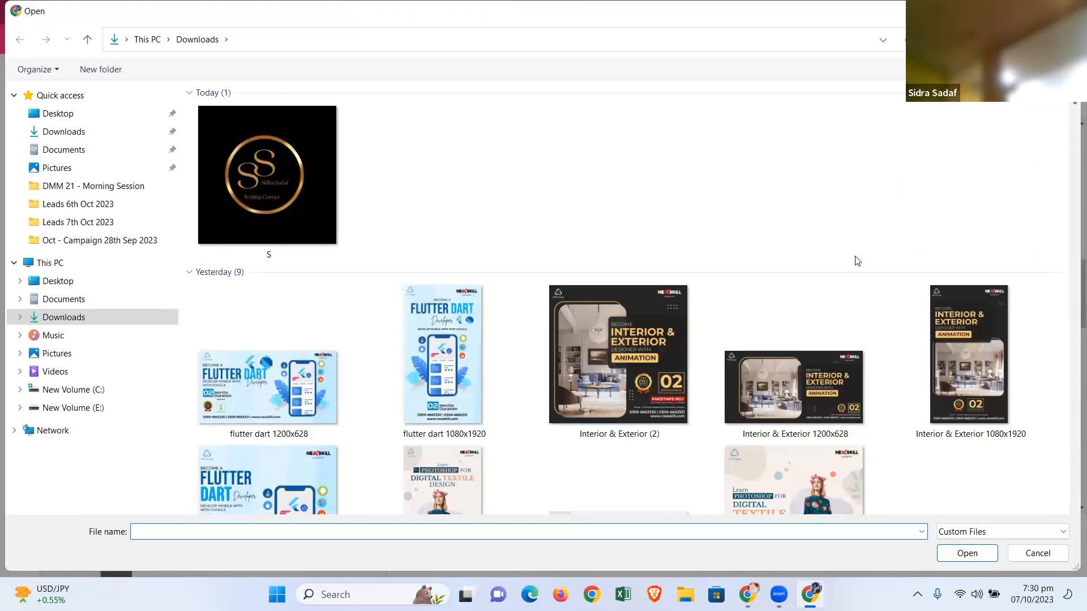
click(628, 349)
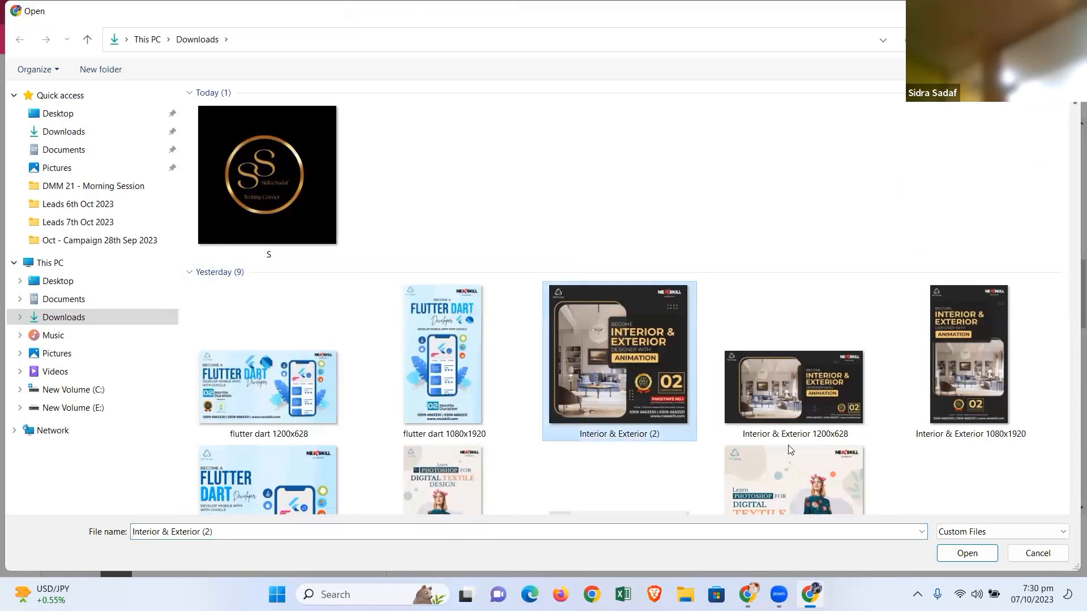
click(953, 556)
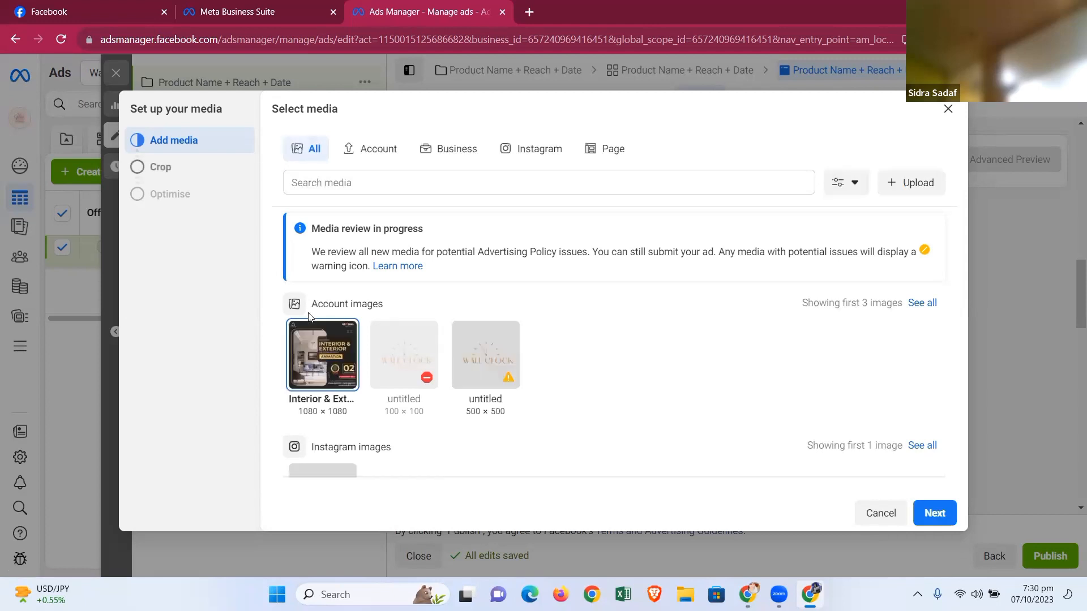
- Continue to cropping and set the Stories and Reels and Search results placements to Original
click(941, 513)
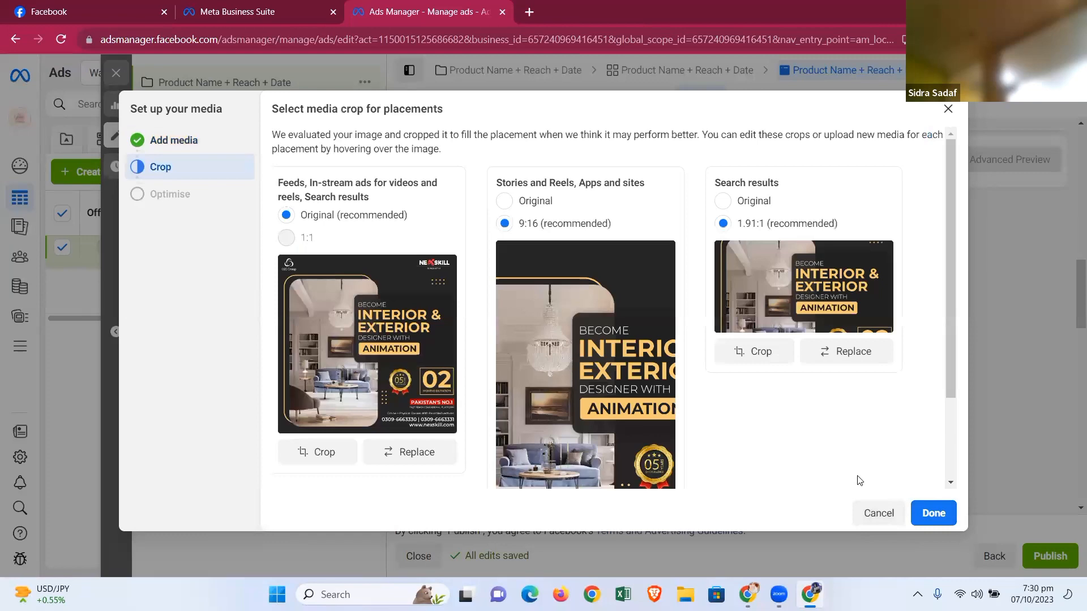
scroll(588, 336, down, 3)
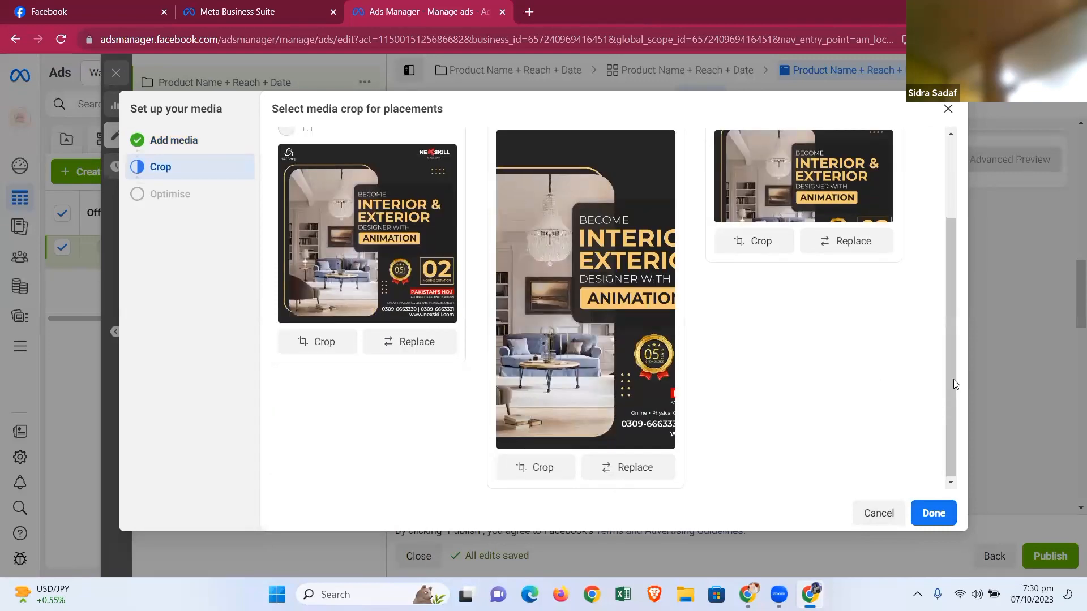
drag(950, 382, 957, 274)
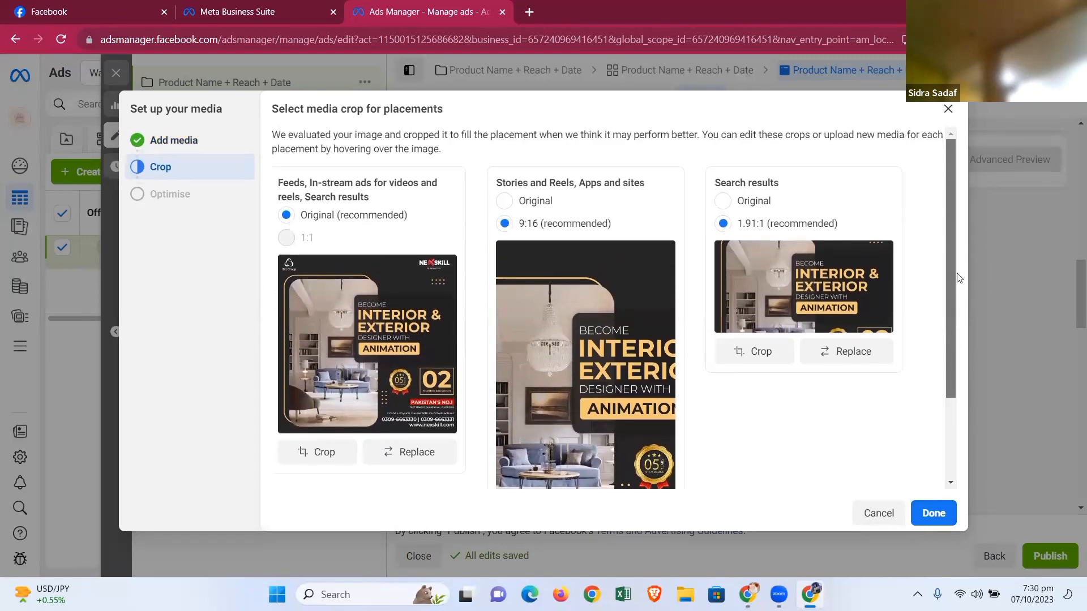
click(505, 202)
click(723, 201)
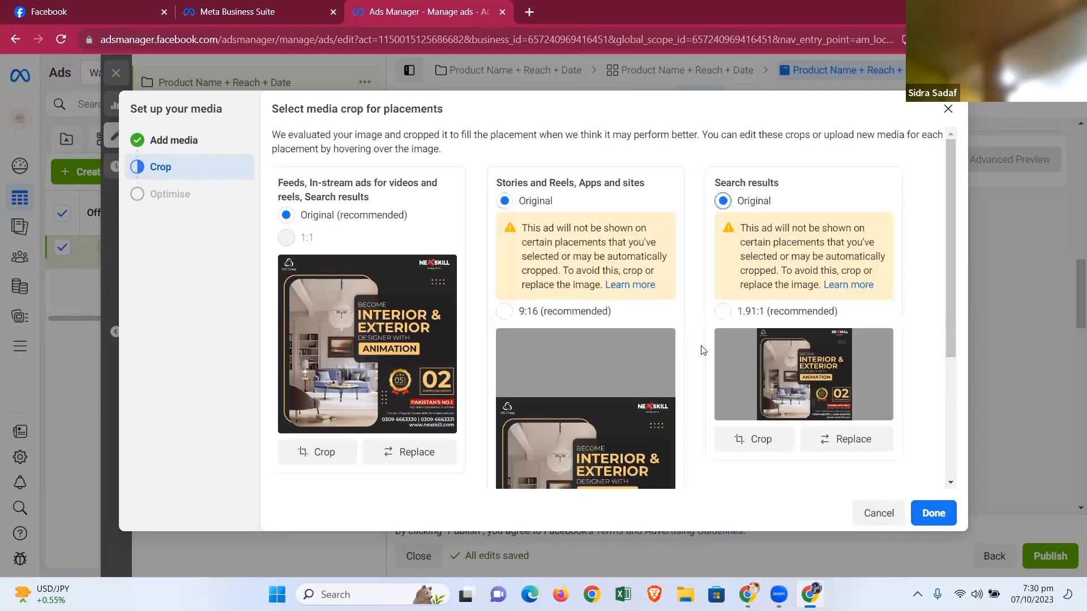
- Replace the Stories and Reels, Apps and sites media with the uploaded image Interior & Exterior 1080x1920 from Downloads
scroll(687, 357, down, 3)
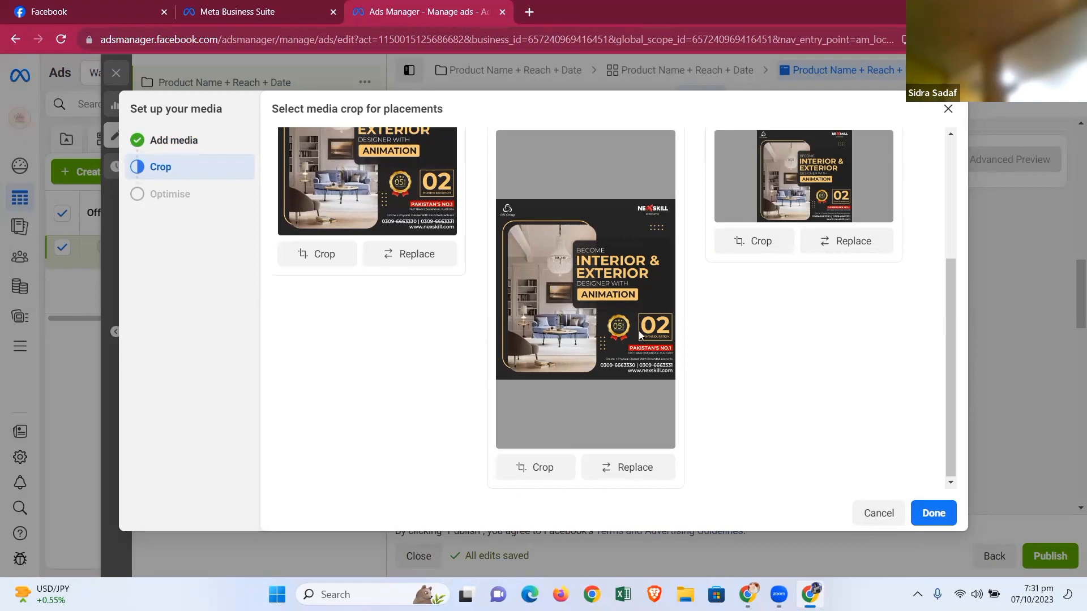
scroll(609, 242, up, 3)
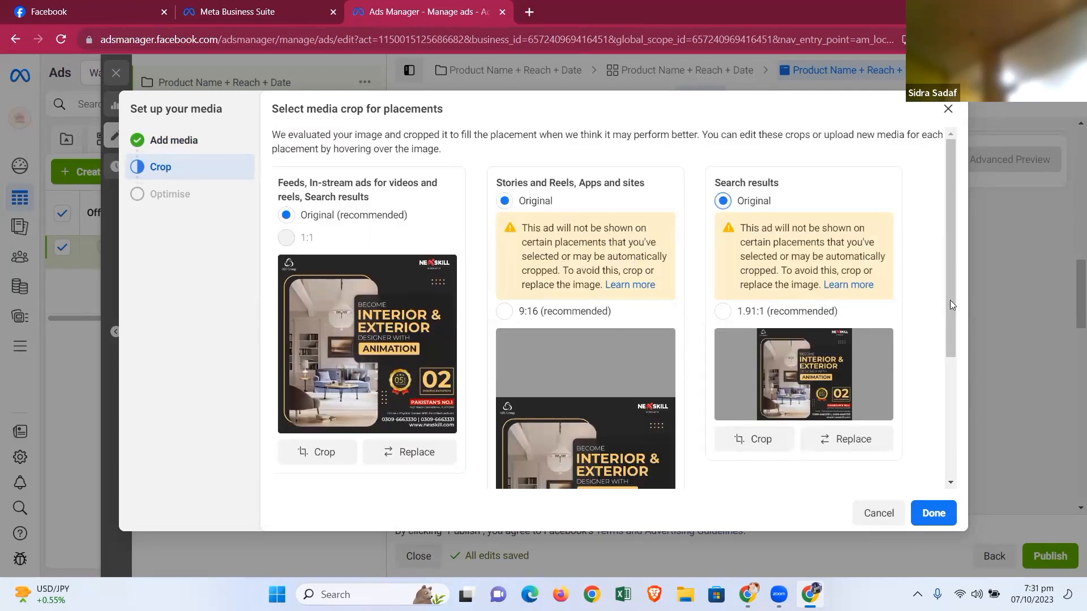
drag(956, 301, 901, 449)
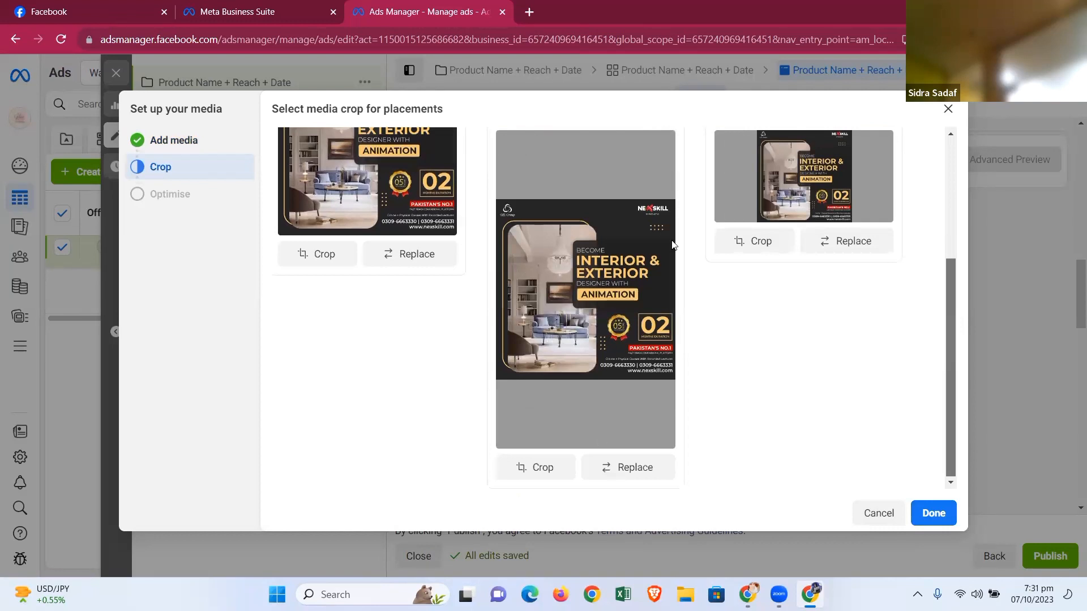
click(660, 466)
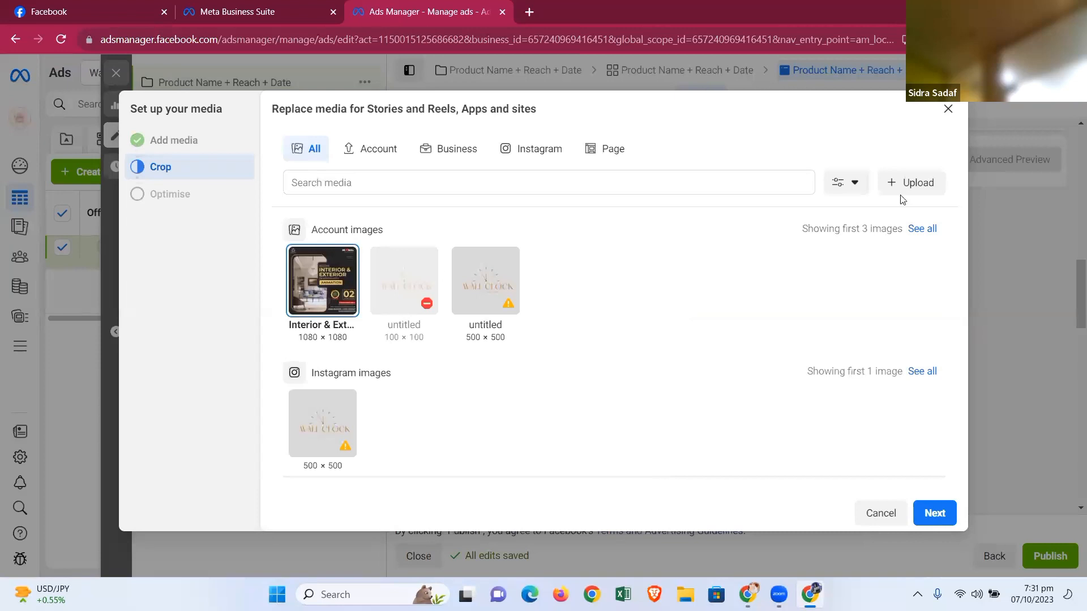
click(925, 180)
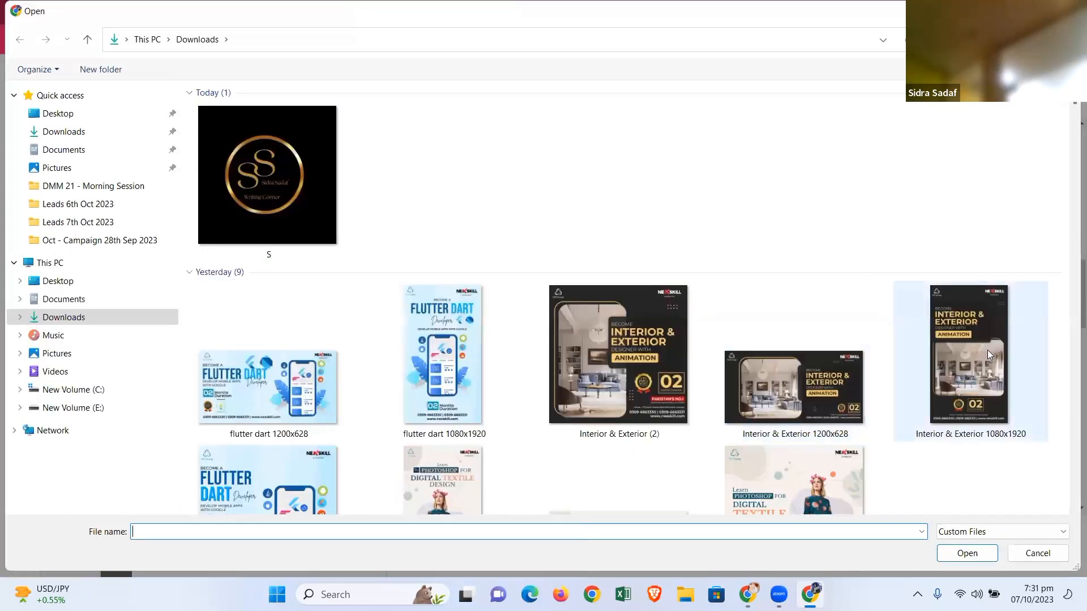
click(988, 350)
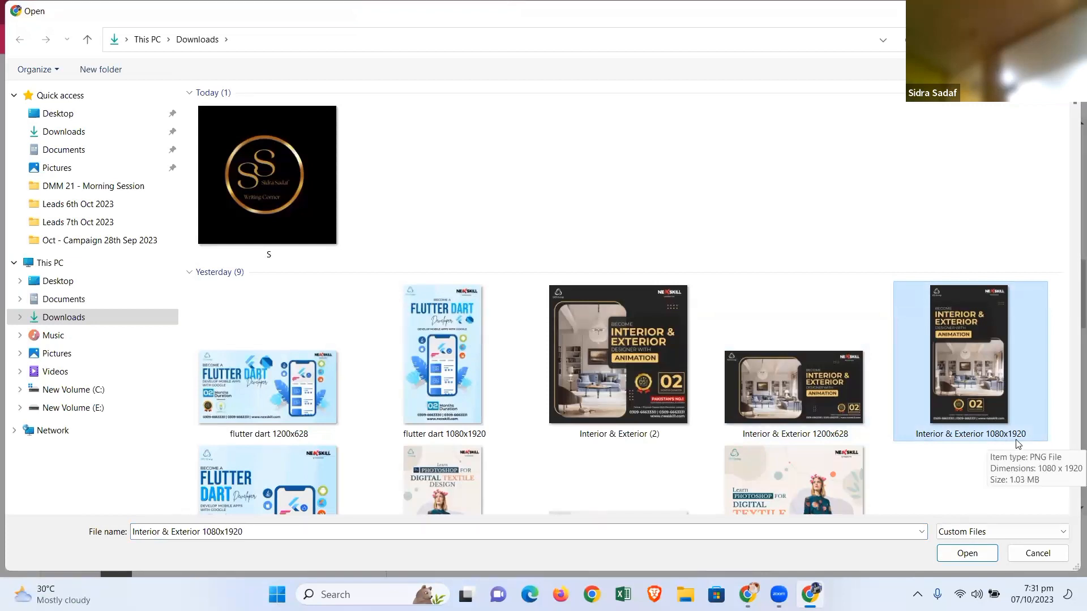
click(969, 554)
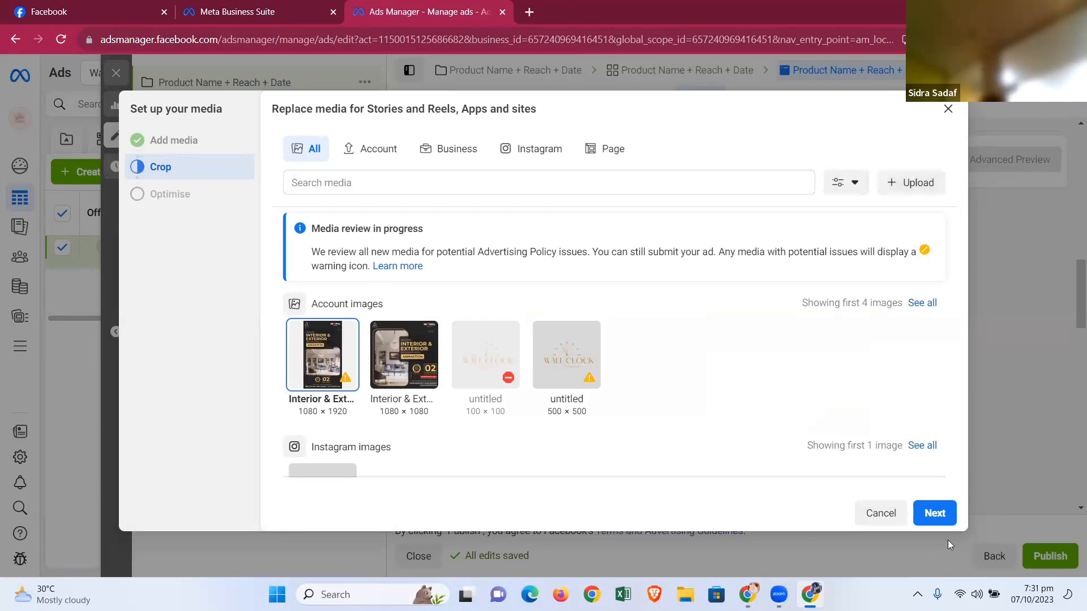
click(945, 519)
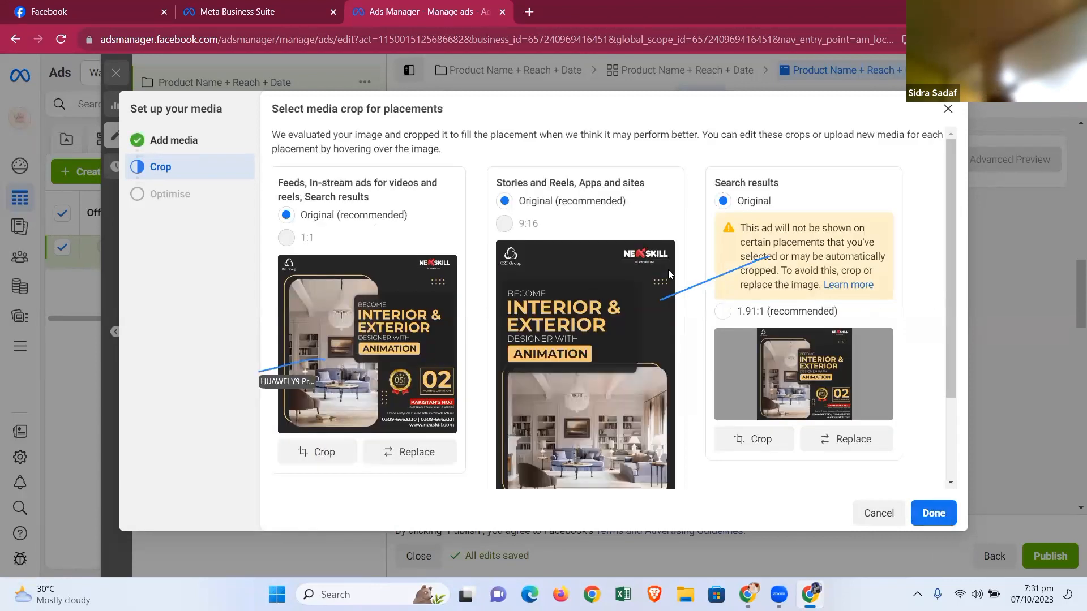
- Replace the Search results media with the uploaded image Interior & Exterior 1200x628 from Downloads
scroll(668, 269, down, 2)
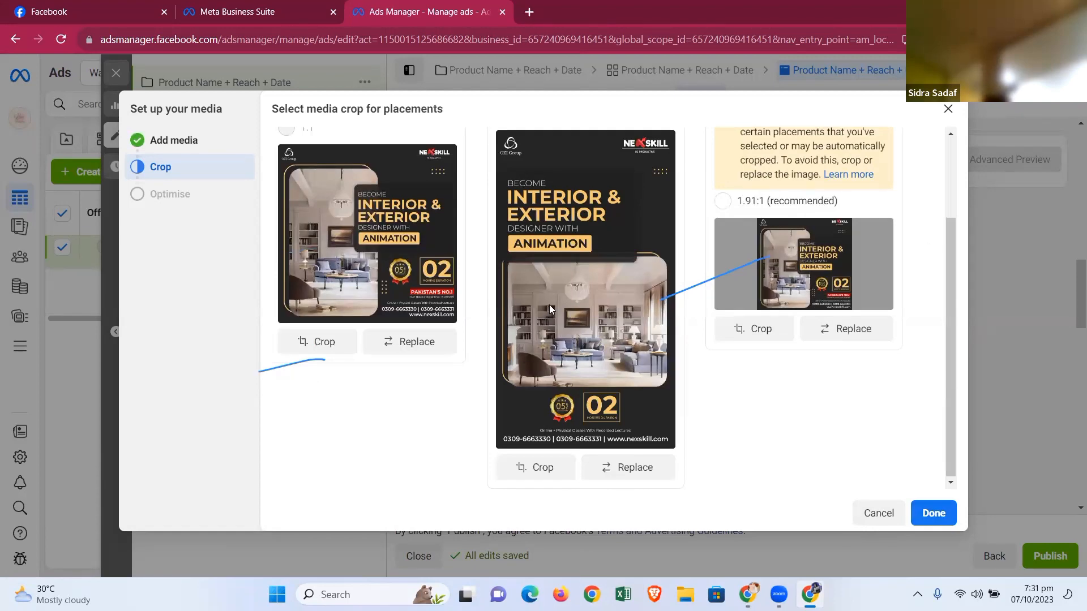
scroll(549, 308, up, 2)
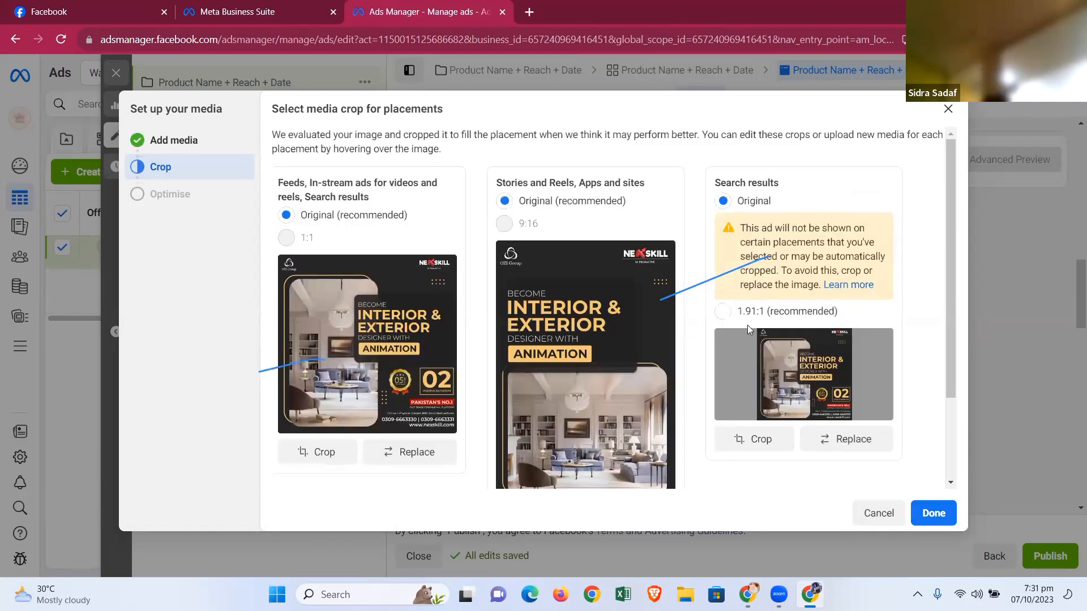
click(871, 447)
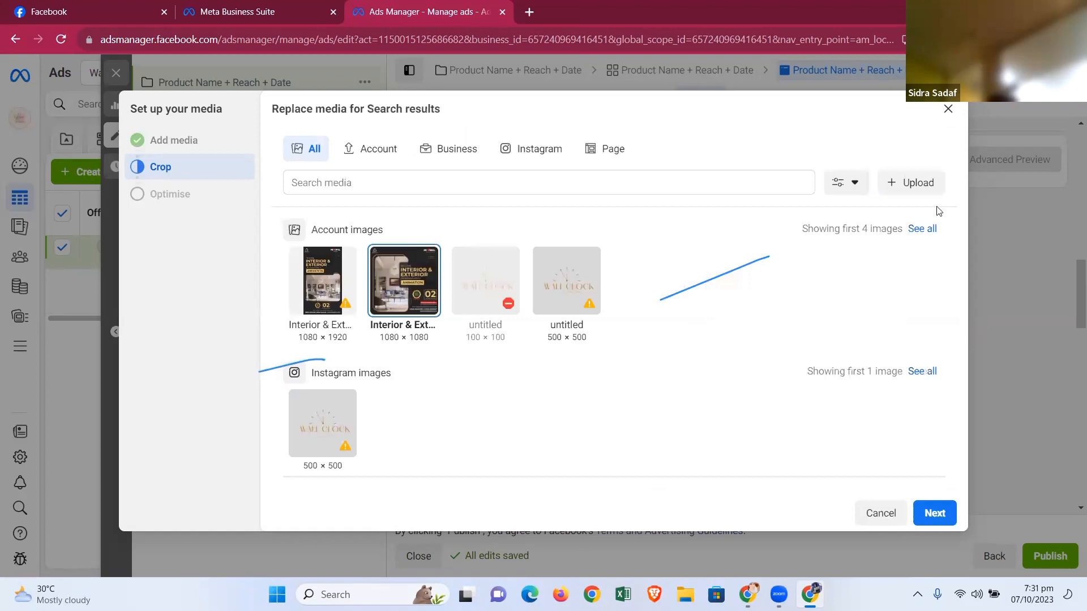
click(917, 185)
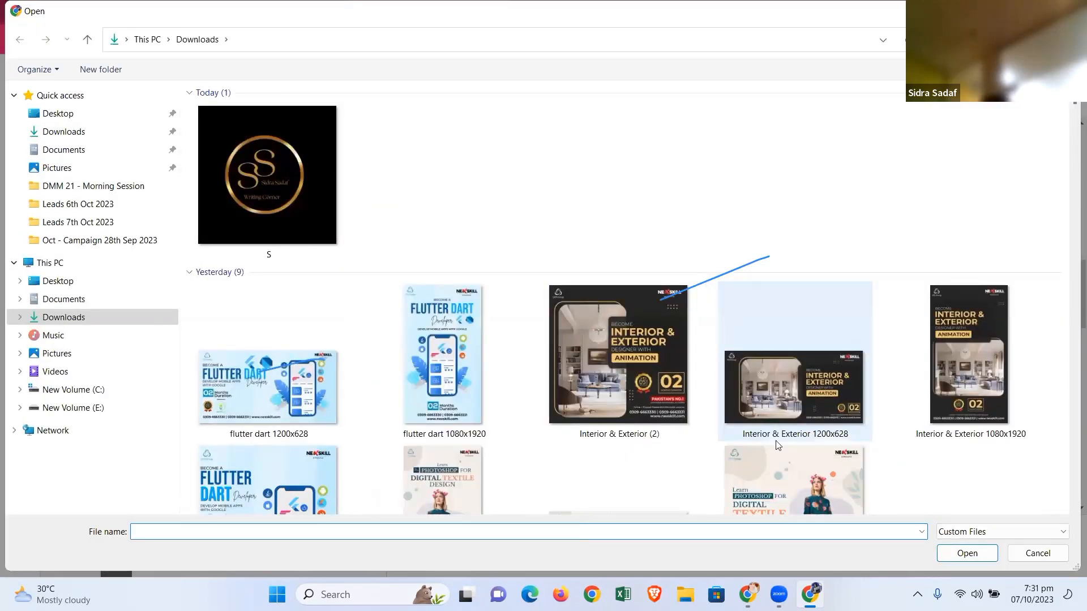
click(795, 377)
click(966, 554)
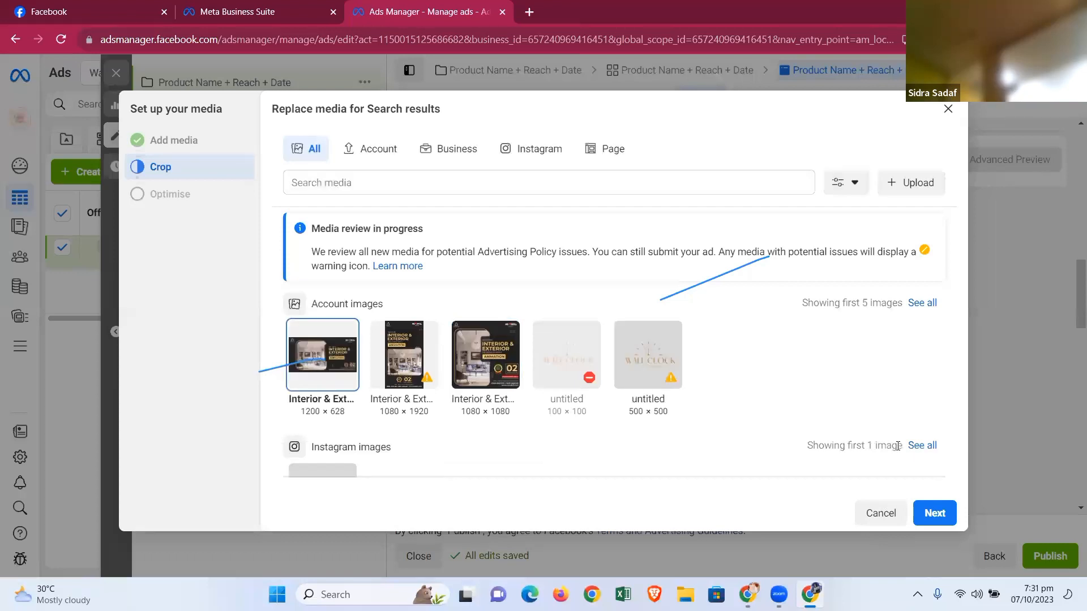
click(935, 513)
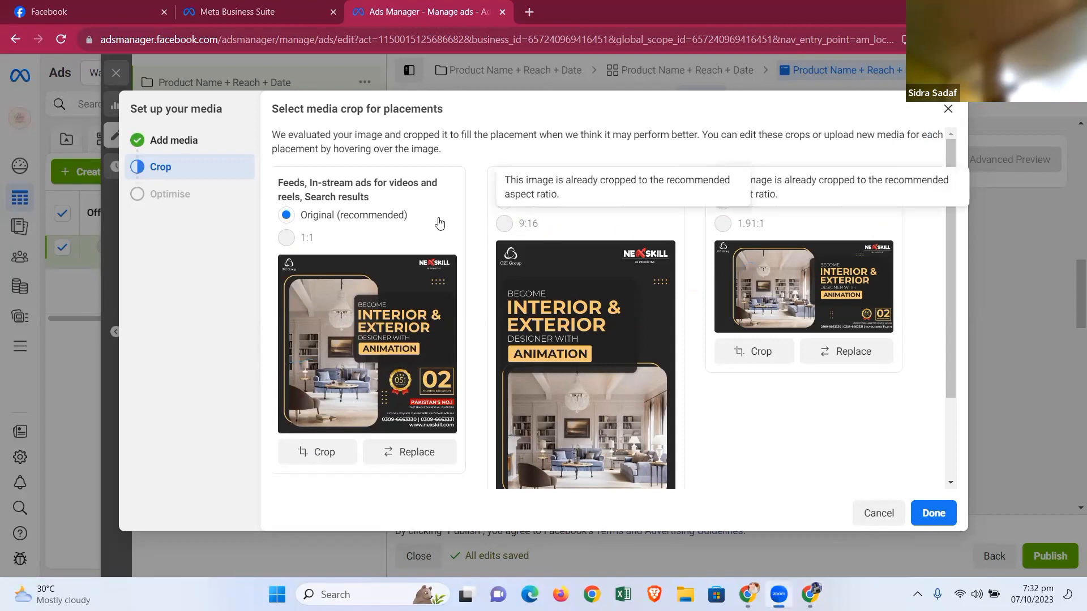
- Review the placement crops and confirm the media setup
scroll(567, 328, down, 2)
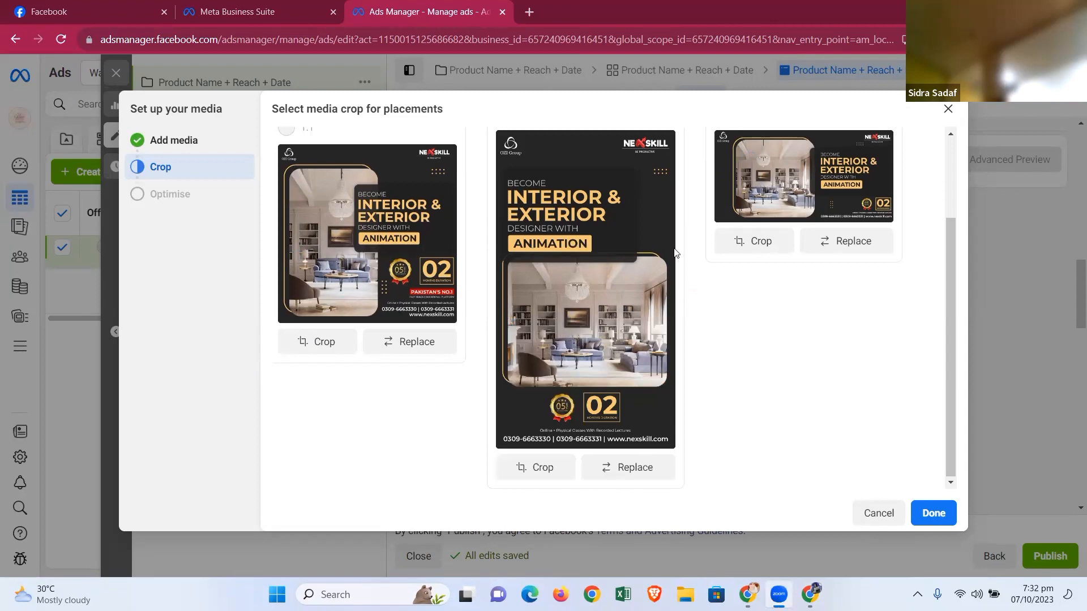
scroll(772, 420, up, 2)
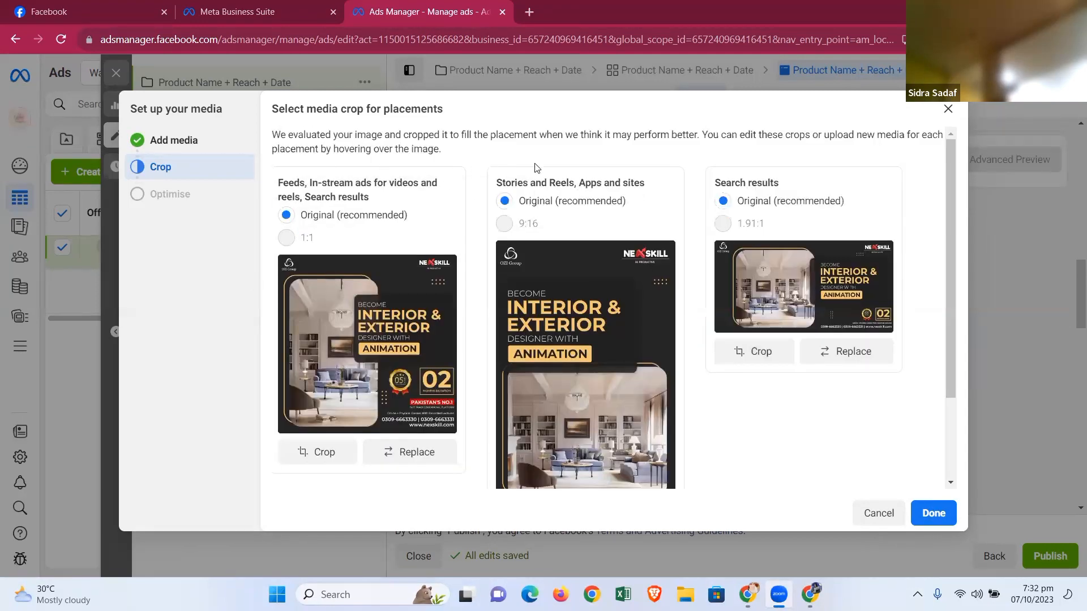
click(939, 516)
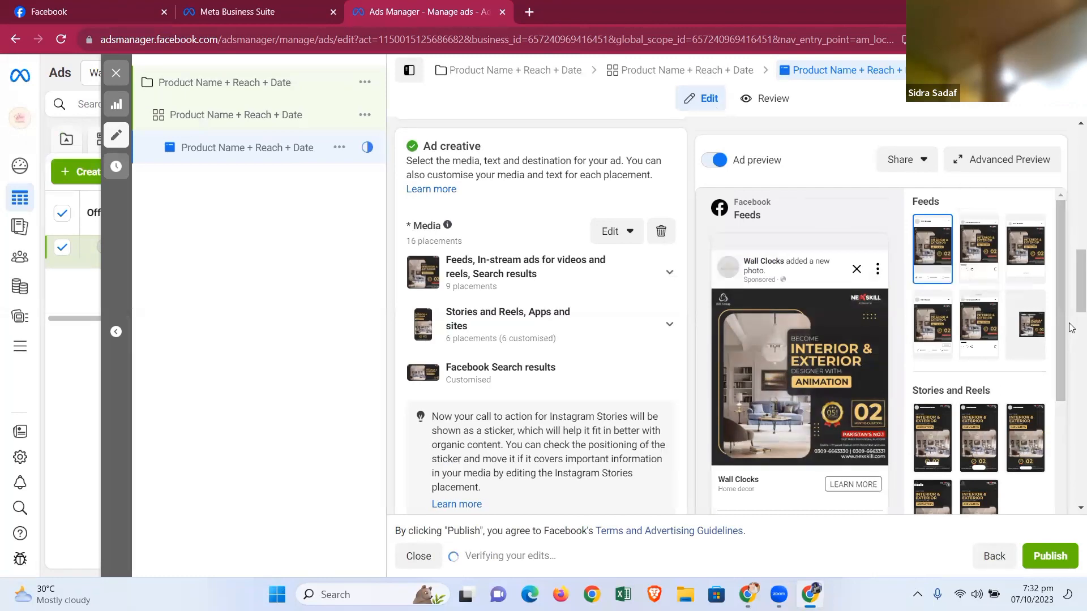
- Open the Stories and Reels placement group's media editor to view its image options, then close it without saving
scroll(1072, 335, down, 5)
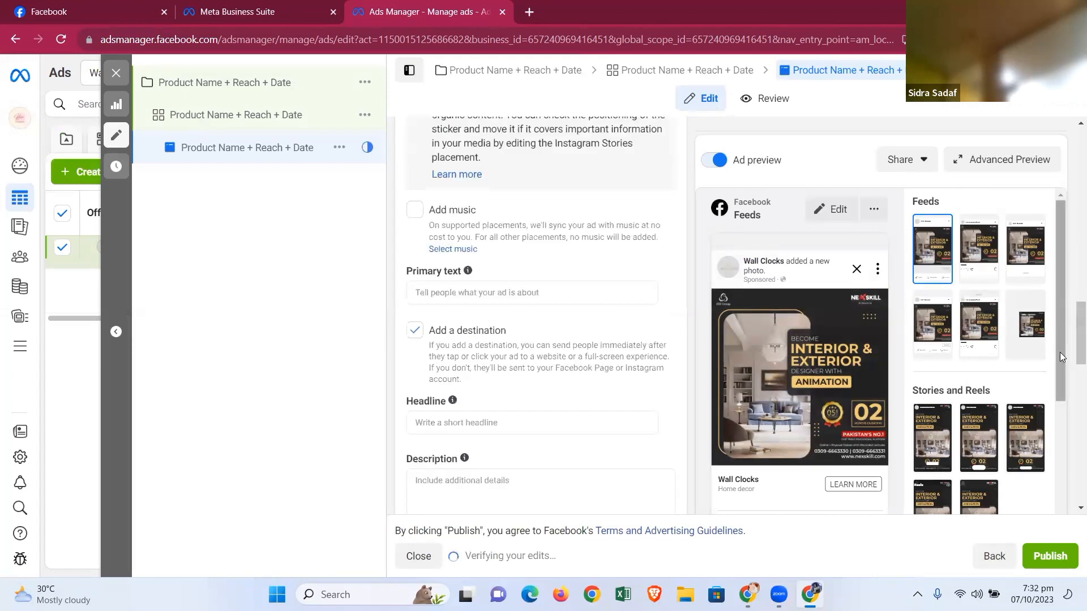
drag(1061, 359, 1070, 538)
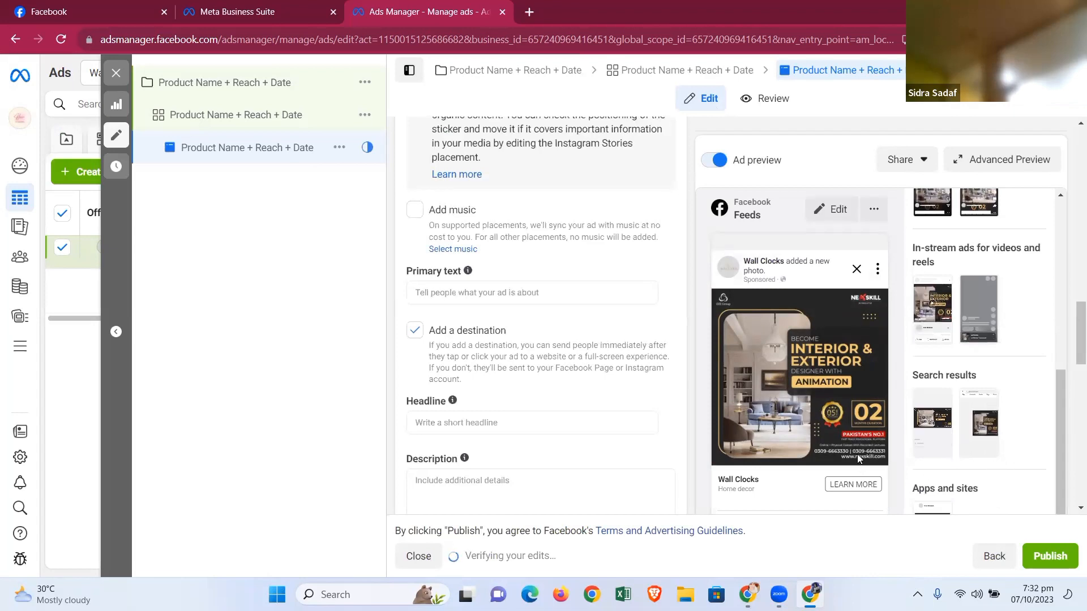
scroll(535, 371, up, 5)
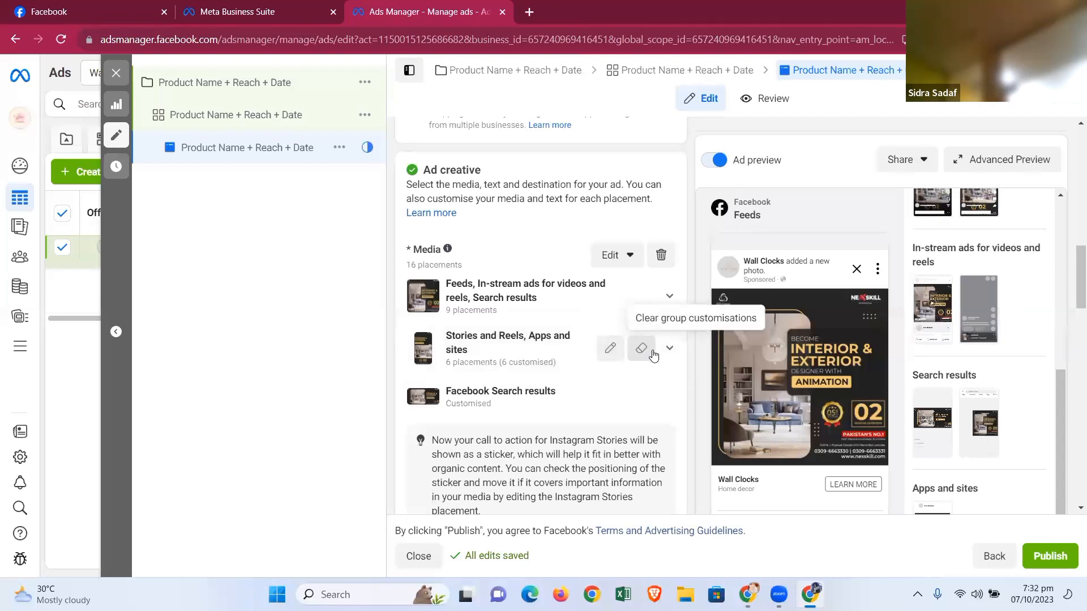
click(611, 348)
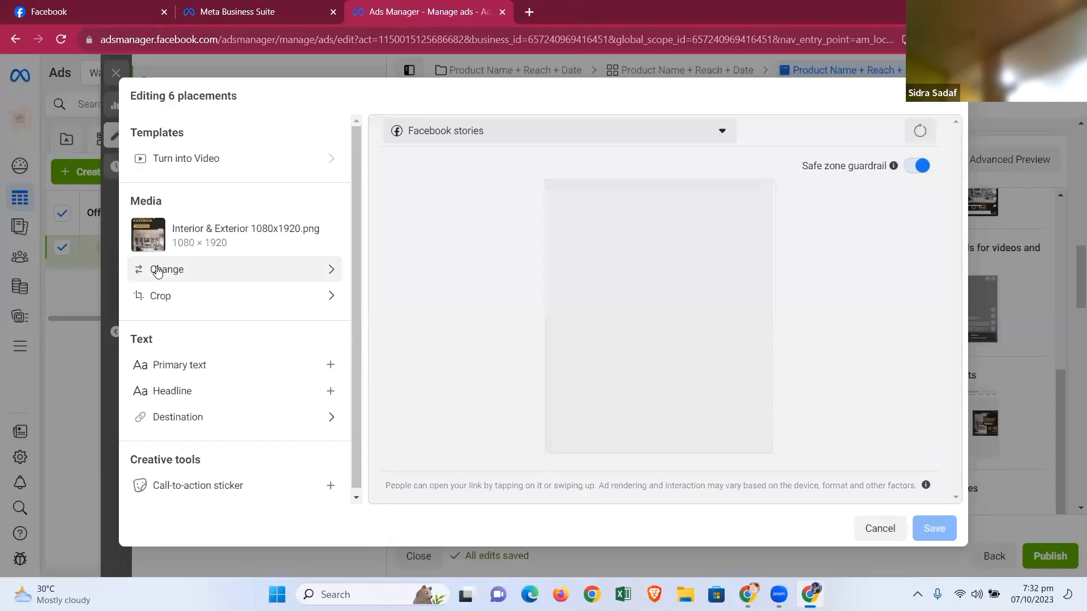
click(158, 271)
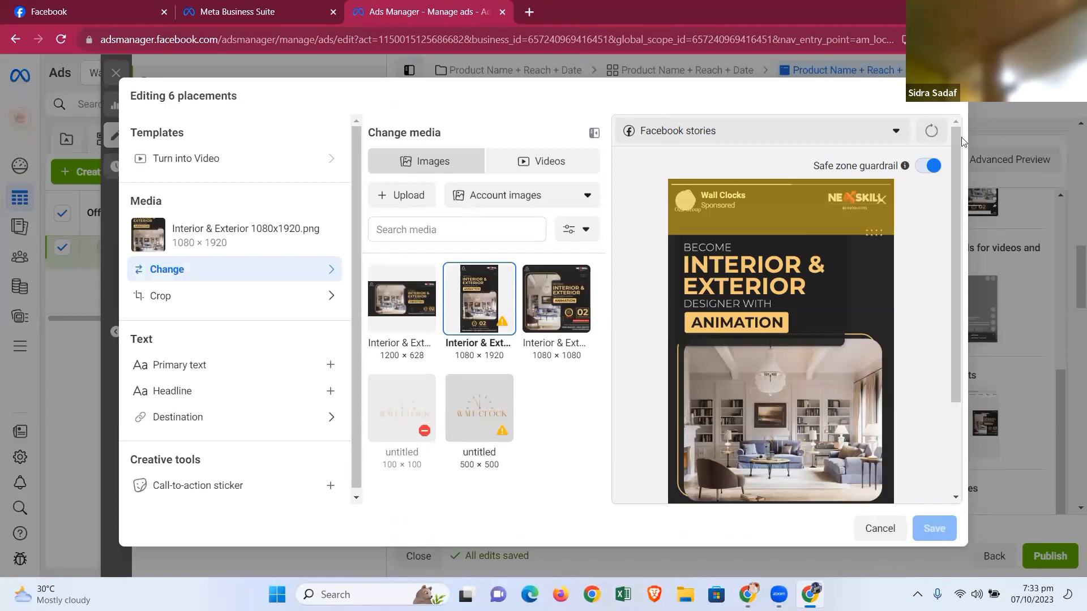
click(949, 105)
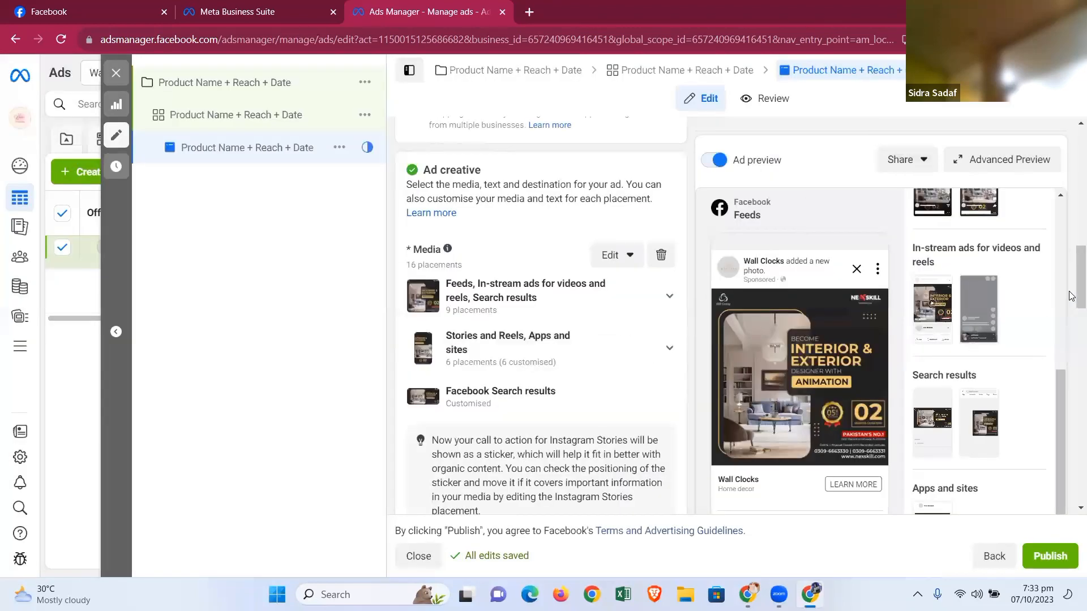
- Expand the Feeds and Stories and Reels placement groups to examine their individual placements
scroll(1070, 317, down, 5)
scroll(1070, 350, up, 3)
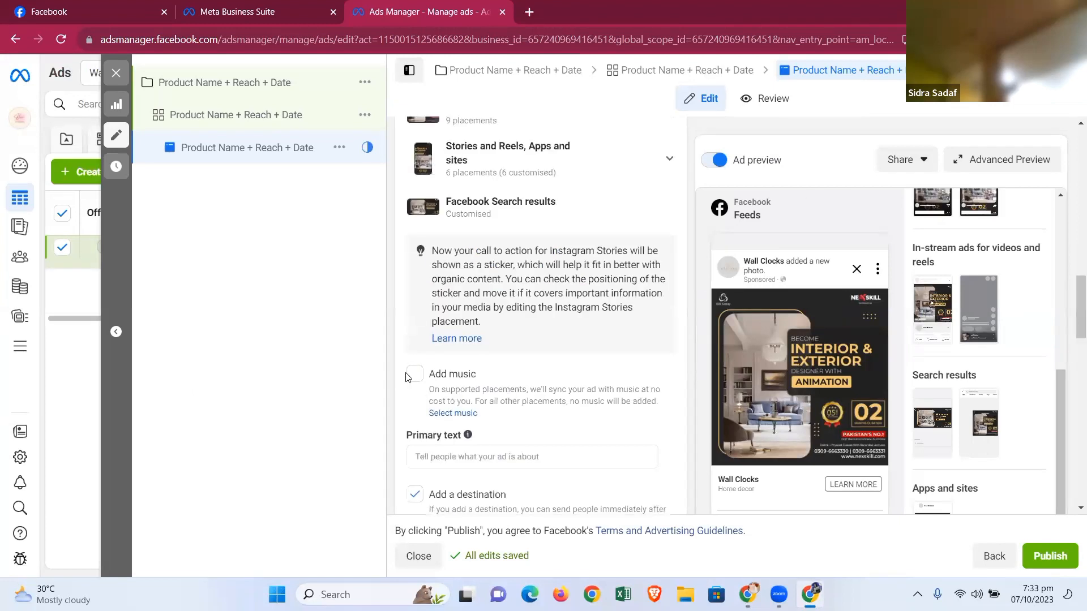
scroll(522, 369, up, 5)
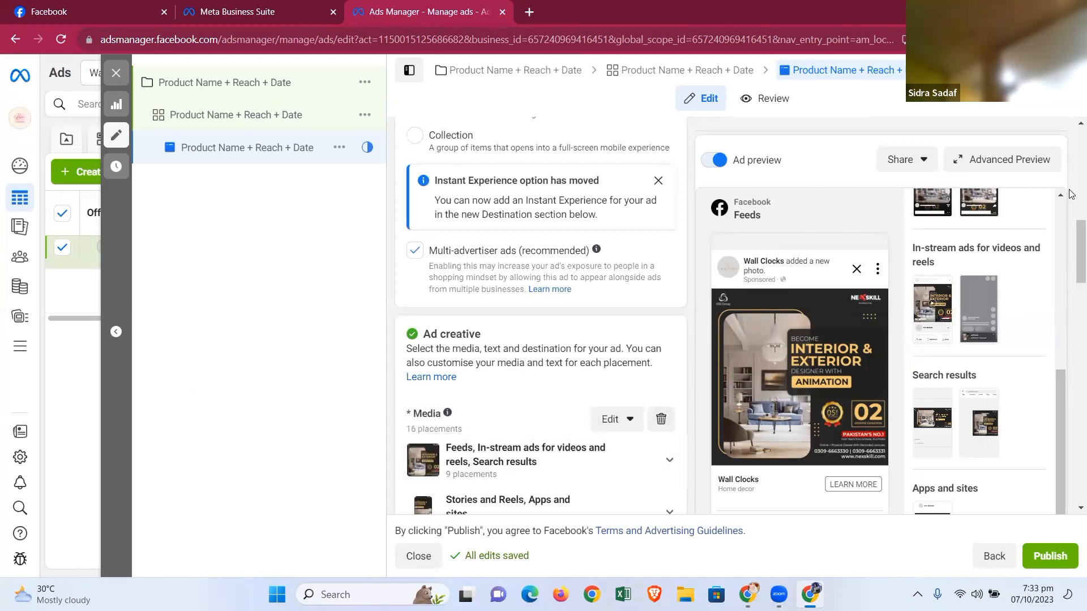
scroll(481, 209, down, 5)
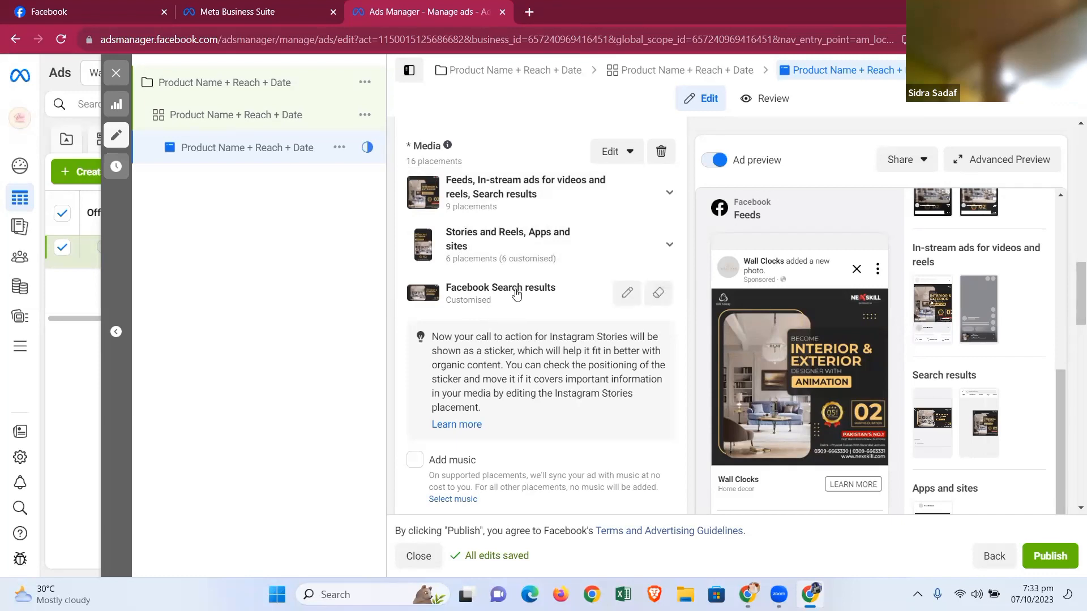
click(671, 242)
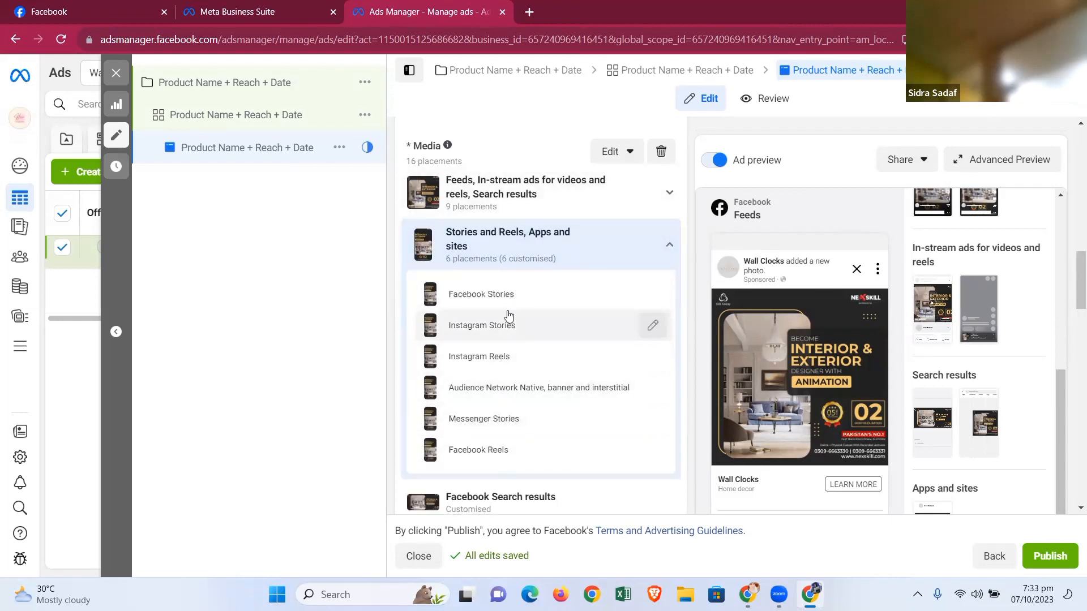
click(670, 196)
scroll(553, 315, down, 10)
scroll(554, 321, up, 5)
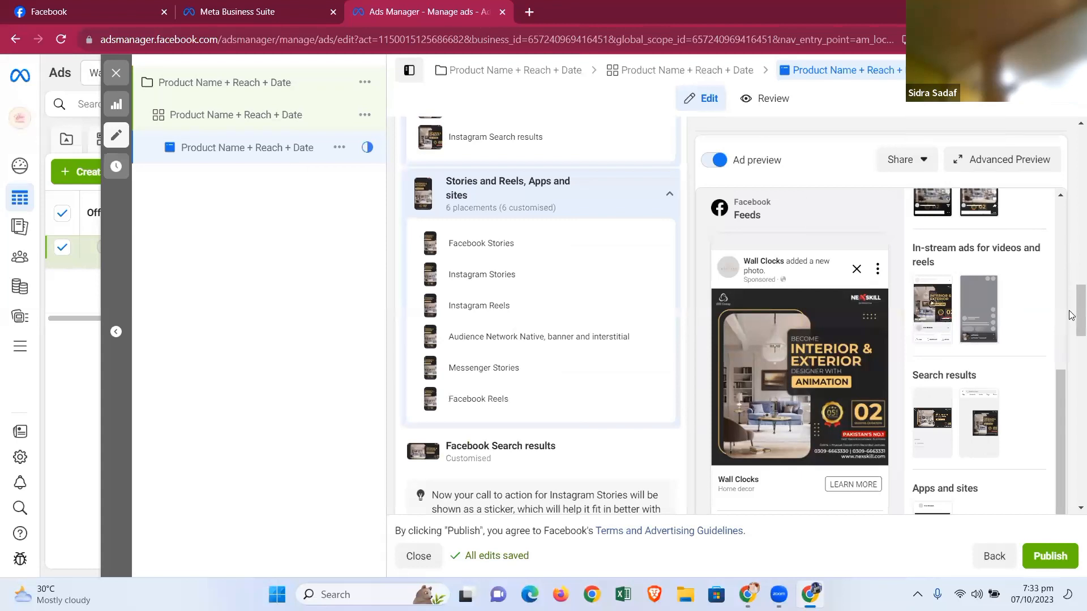
scroll(1071, 315, down, 5)
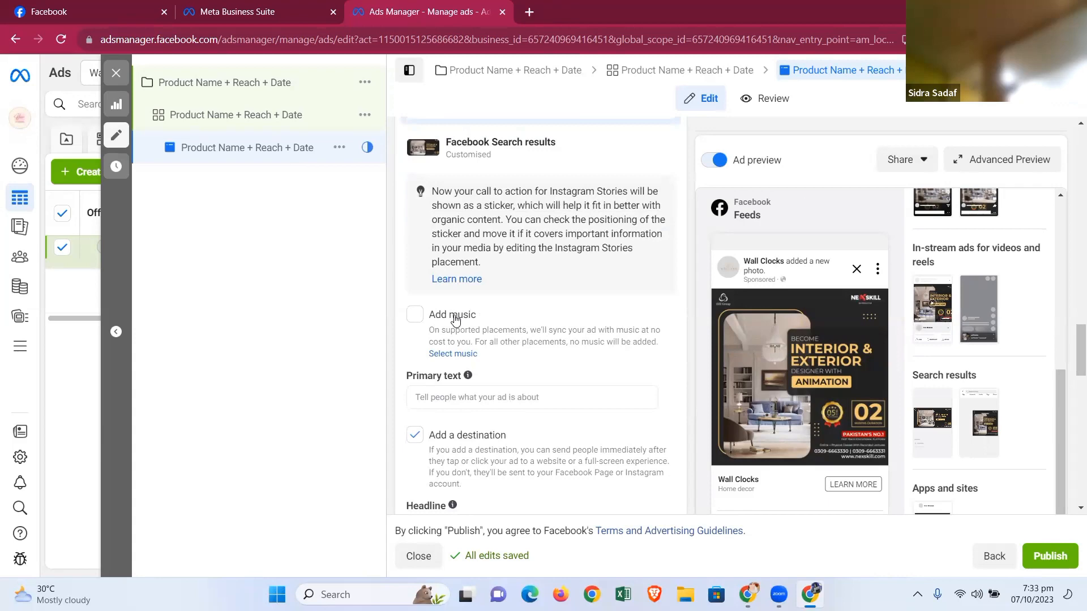
scroll(456, 320, down, 6)
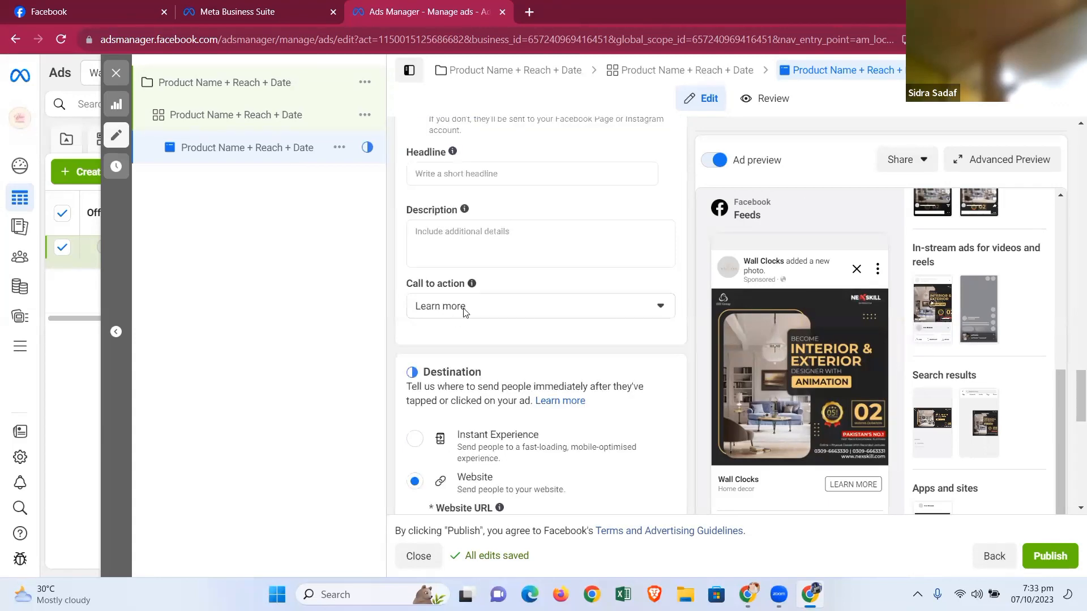
scroll(1072, 378, up, 4)
scroll(1072, 378, up, 1)
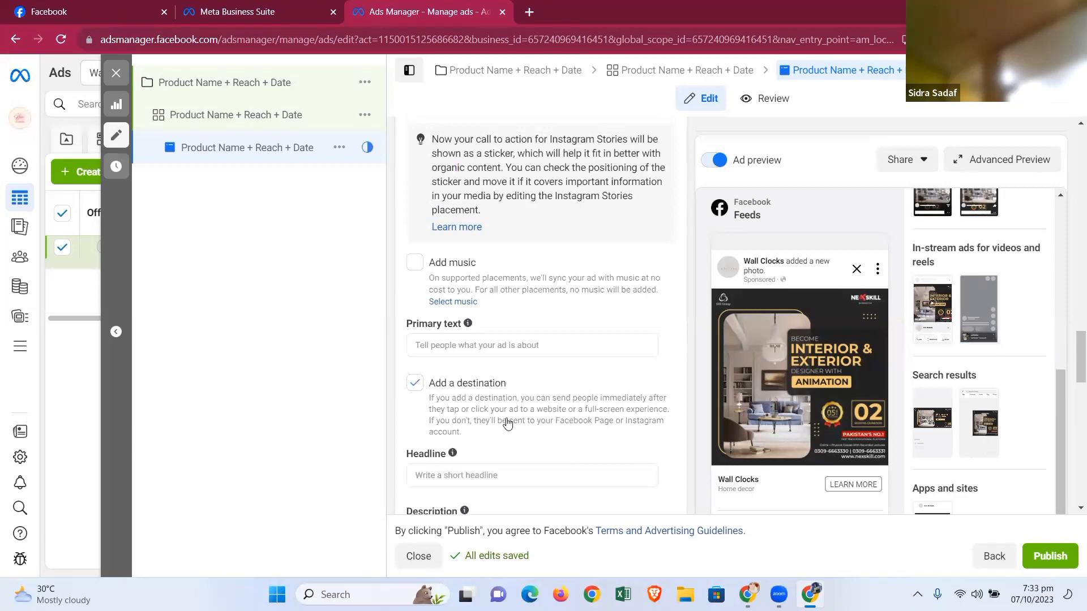
- Turn off Add a destination and close the remove-customised-assets dialog
click(421, 346)
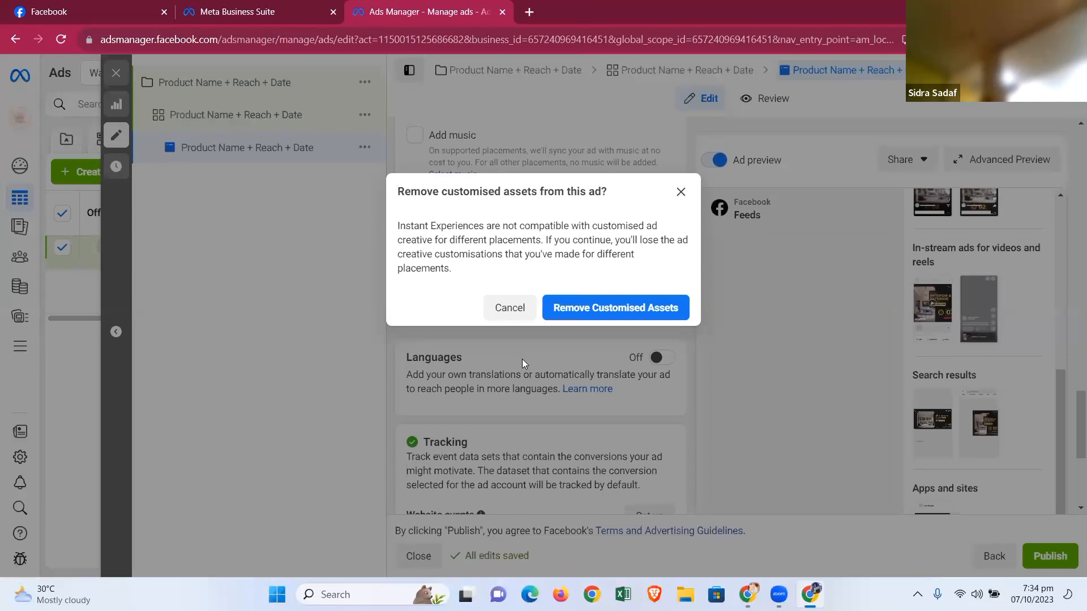
click(681, 198)
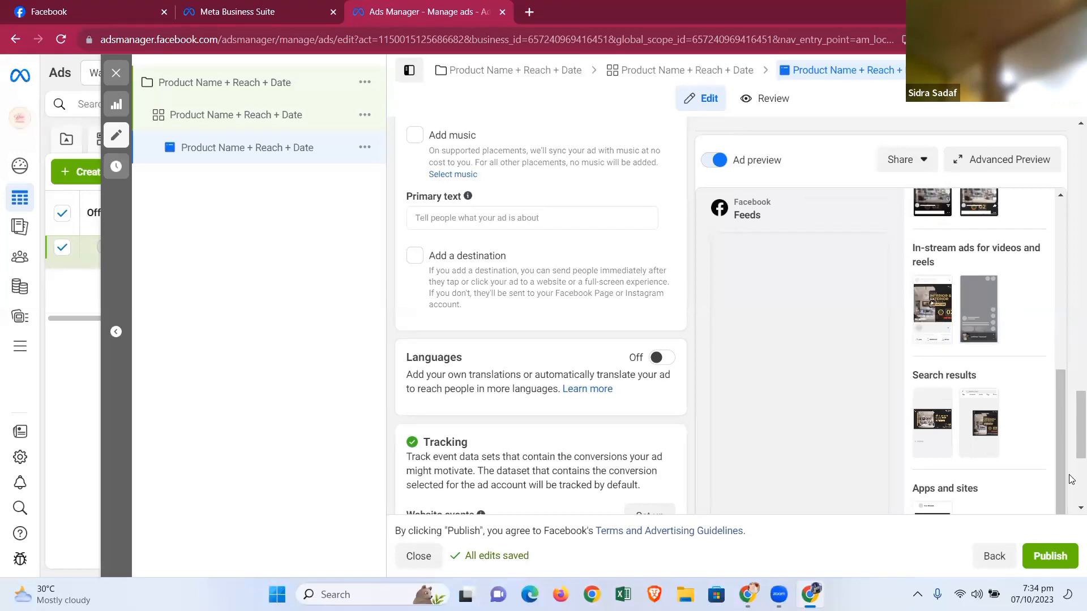
scroll(1070, 456, down, 5)
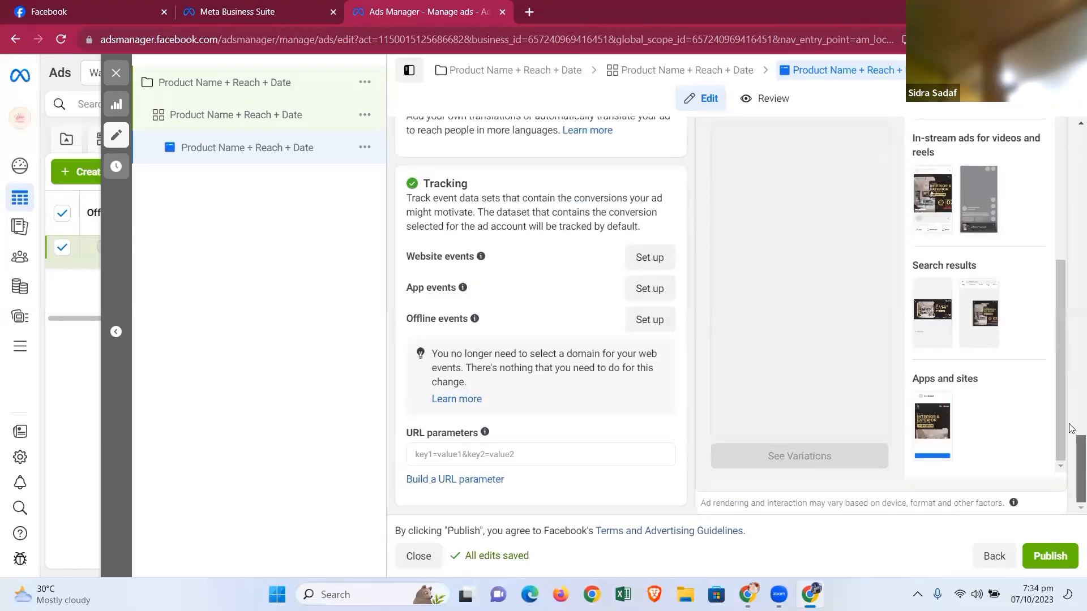
scroll(1070, 429, up, 10)
scroll(1070, 421, down, 4)
scroll(1070, 416, up, 2)
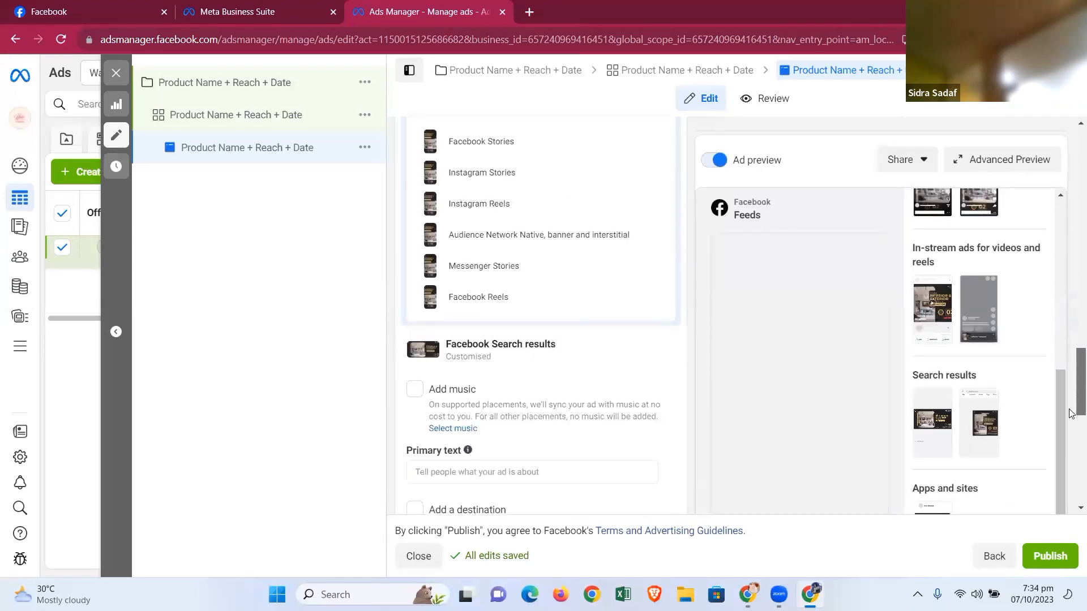
- Collapse the Stories and Reels and the Feeds placement groups in the media list
drag(1070, 413, 1072, 362)
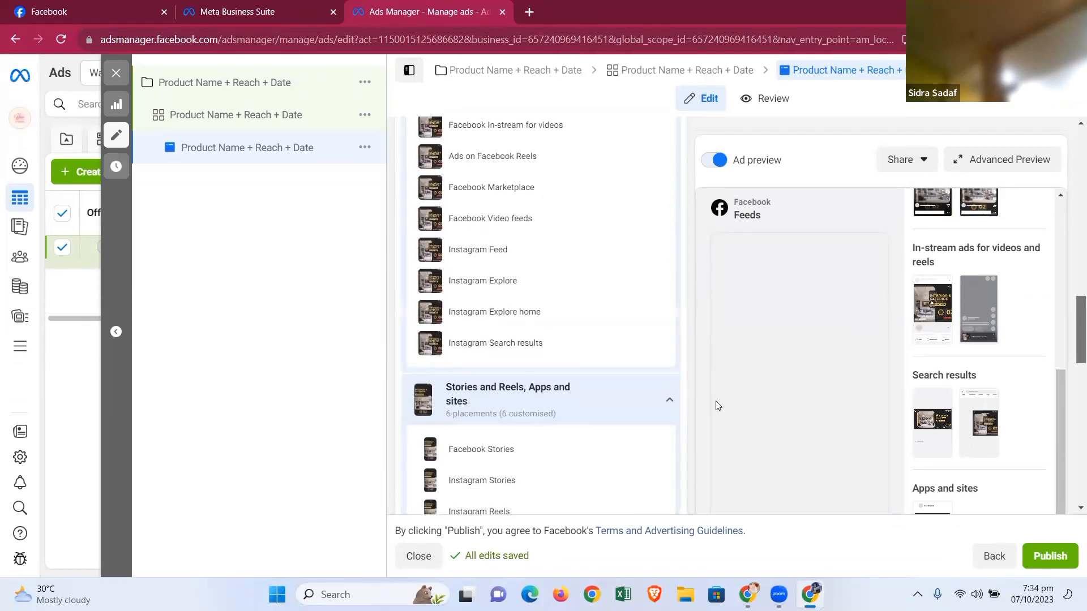
click(668, 399)
scroll(654, 331, up, 5)
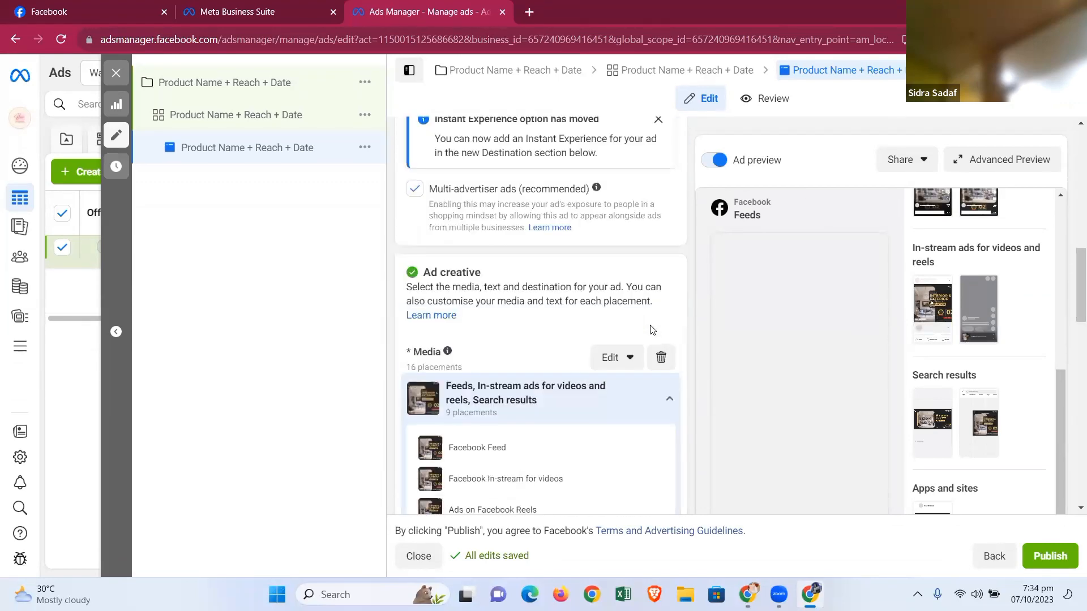
click(651, 385)
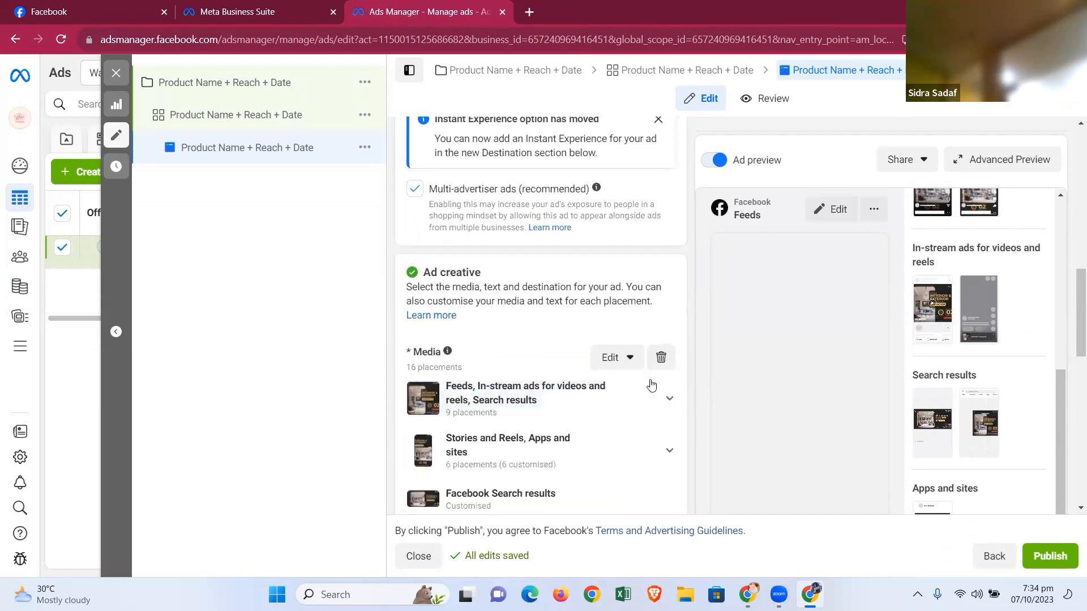
- Enter the primary text "Let the Payari Walls Help you in Decorating your Walls"
scroll(622, 382, down, 6)
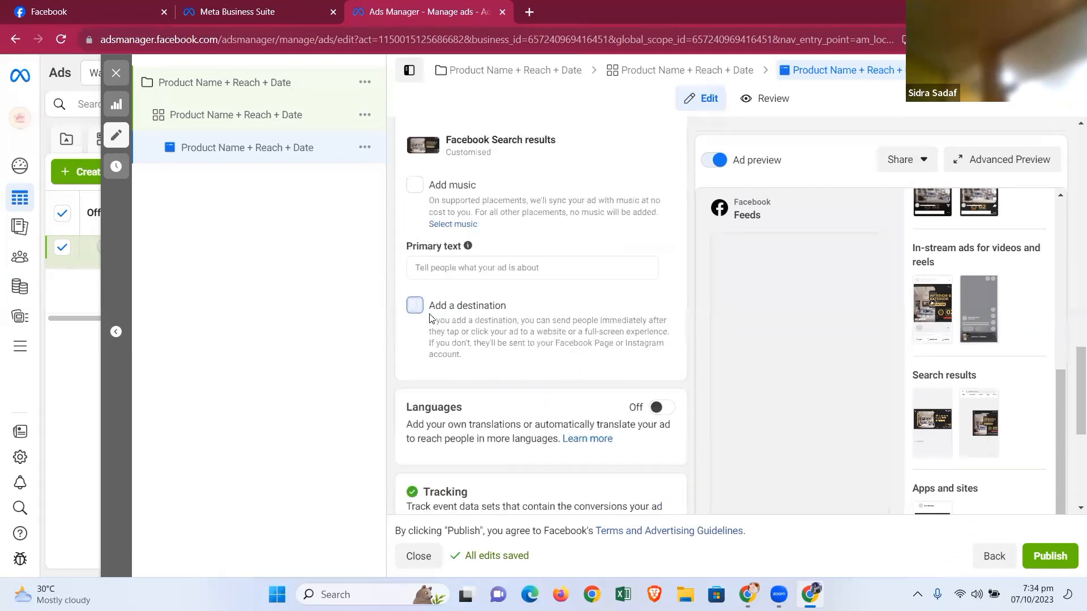
click(415, 306)
click(680, 190)
click(468, 267)
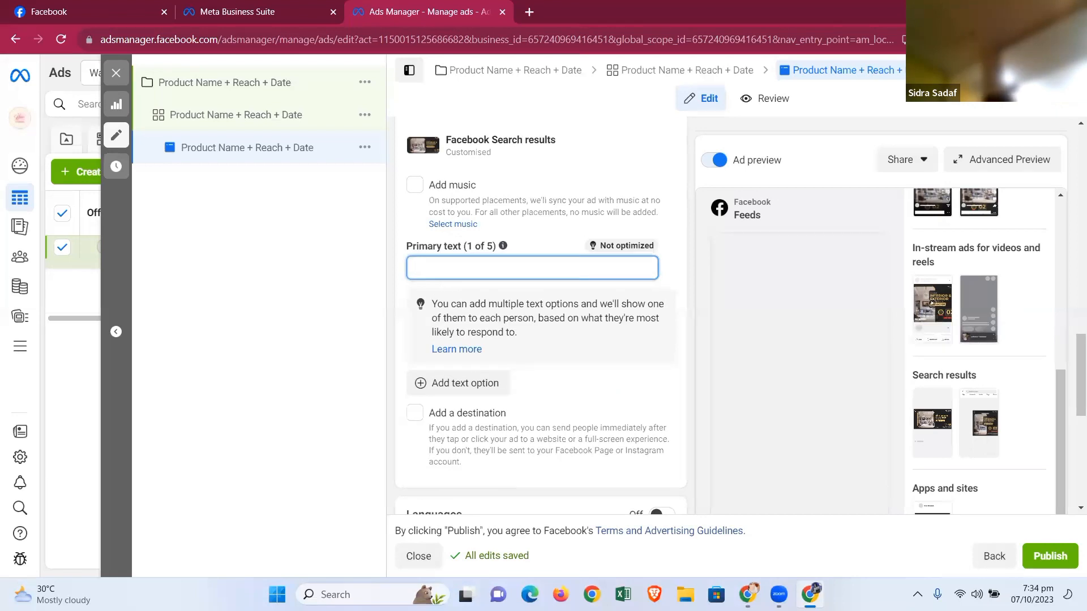
text(t the Pa)
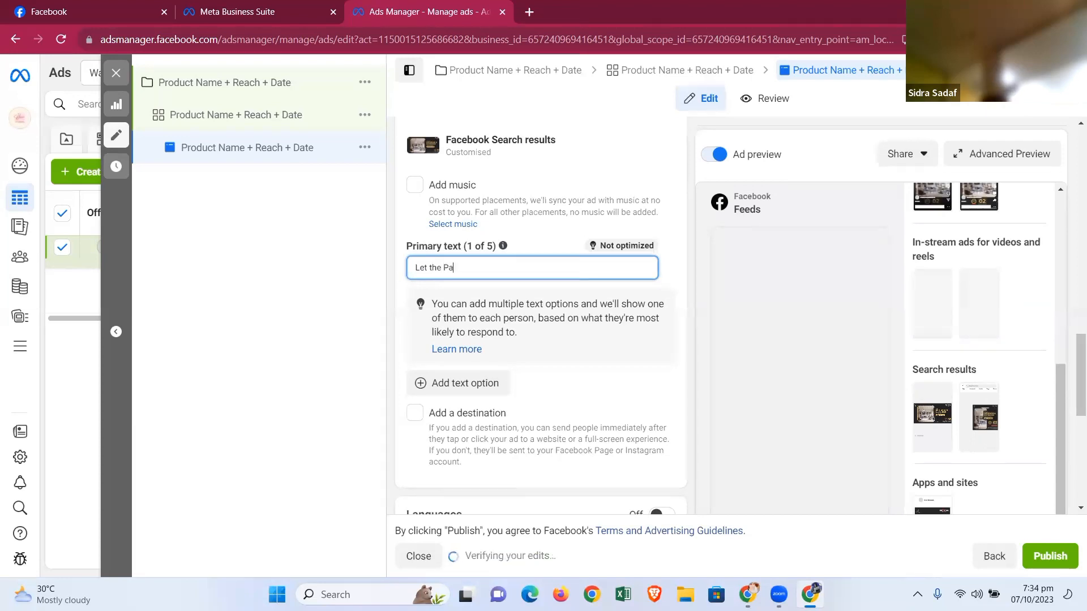
text(yari)
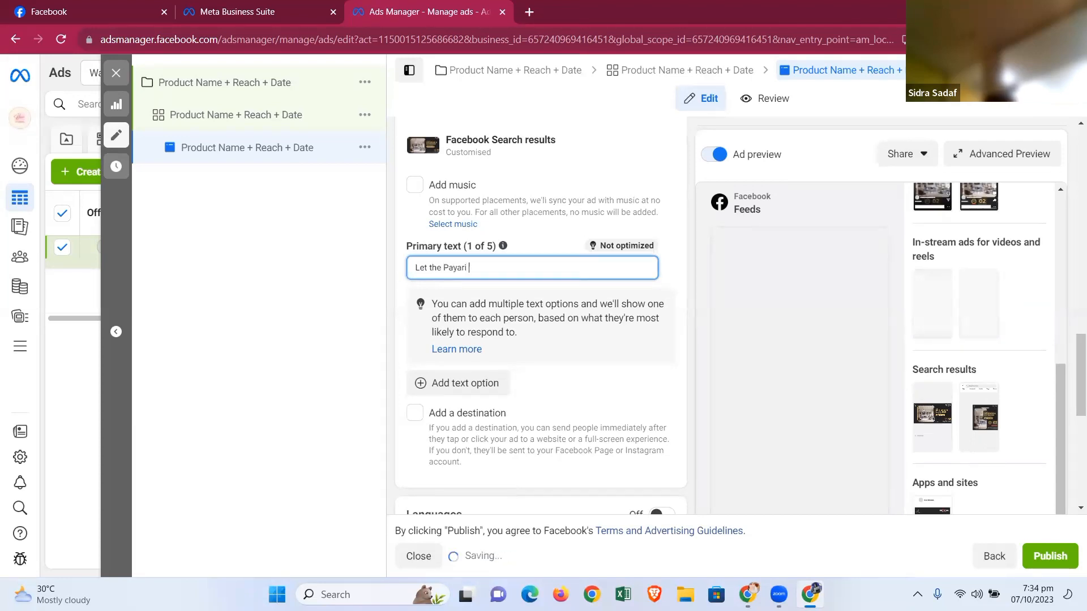
text( Walls)
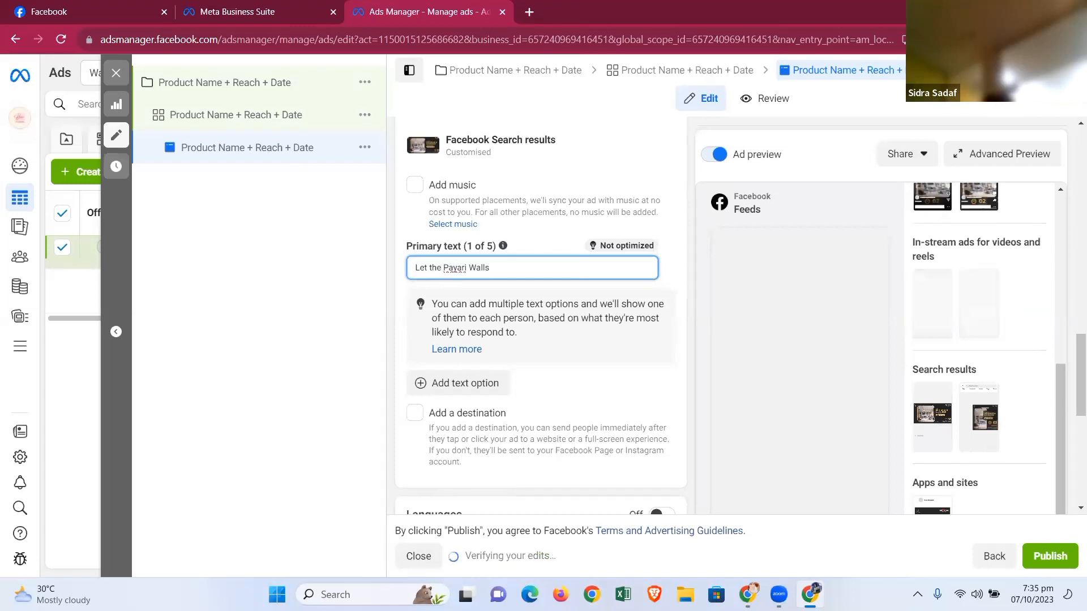
text( Help you in Deco)
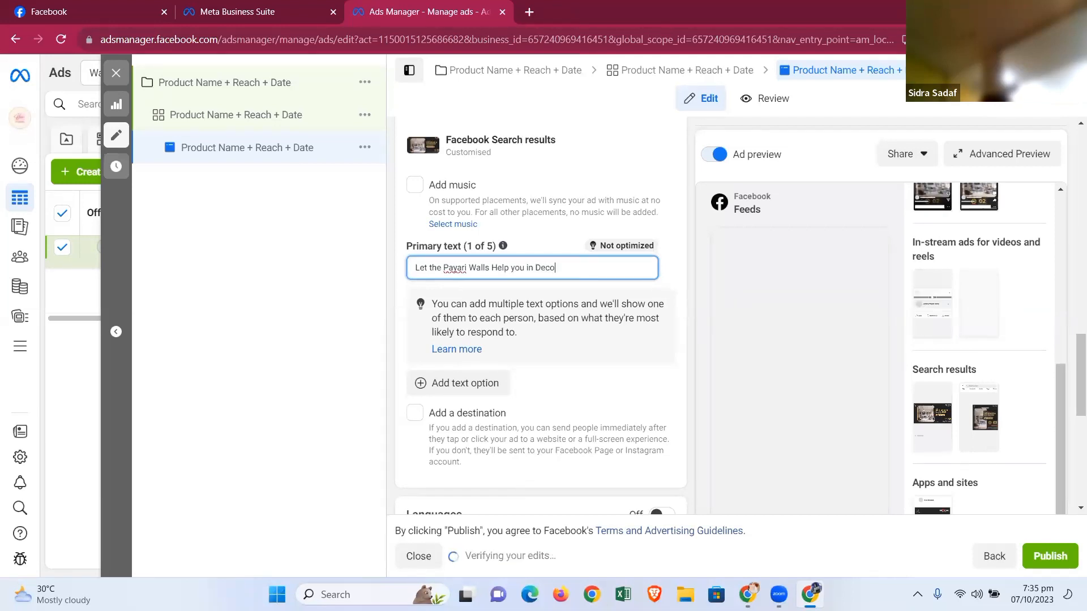
text(rating your Wall)
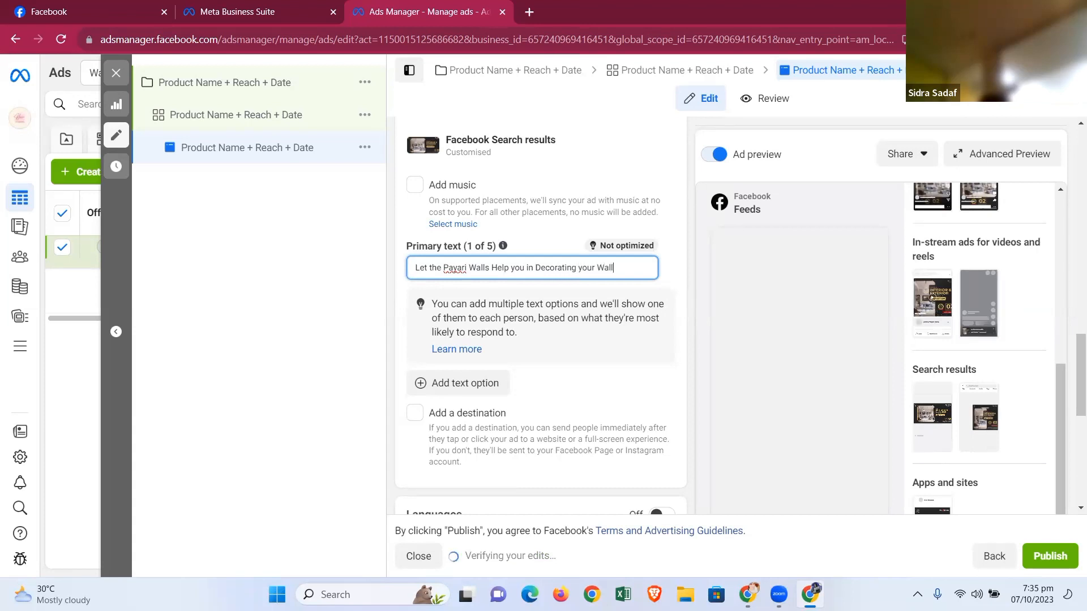
text(s)
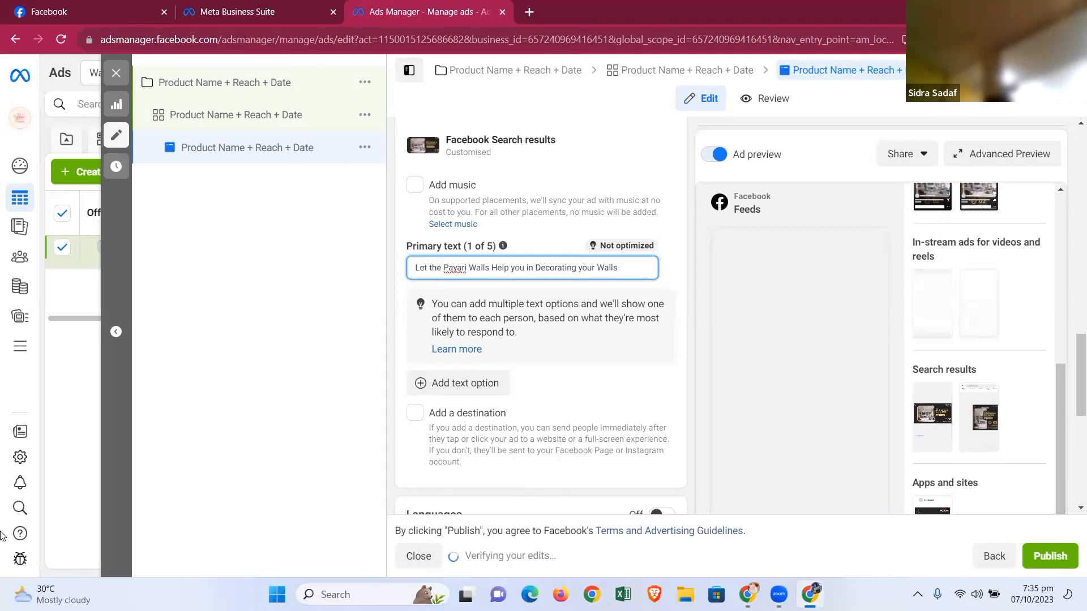
- Add a second primary text option reading "text option 2 Let the Payari Walls Help you in Decorating your Walls"
click(454, 383)
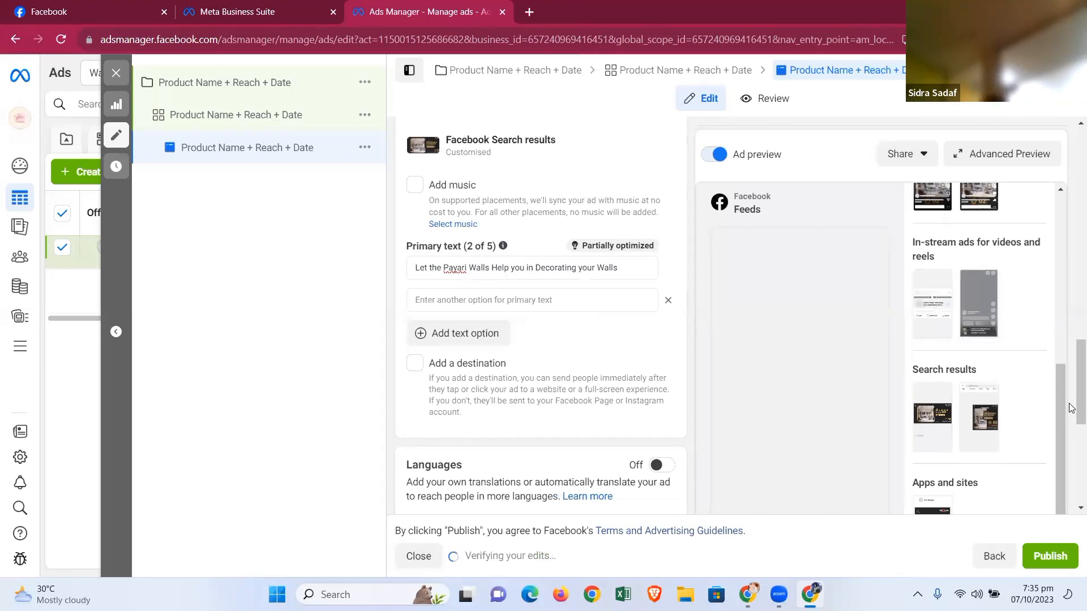
scroll(1072, 389, up, 4)
scroll(1071, 389, down, 3)
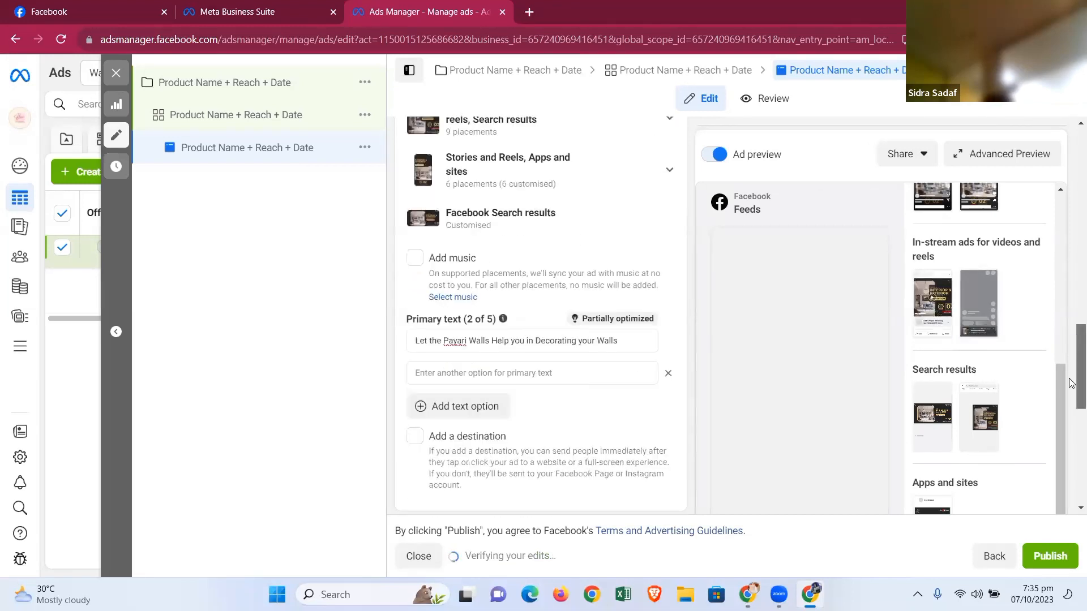
drag(623, 296, 406, 298)
key(ctrl+c)
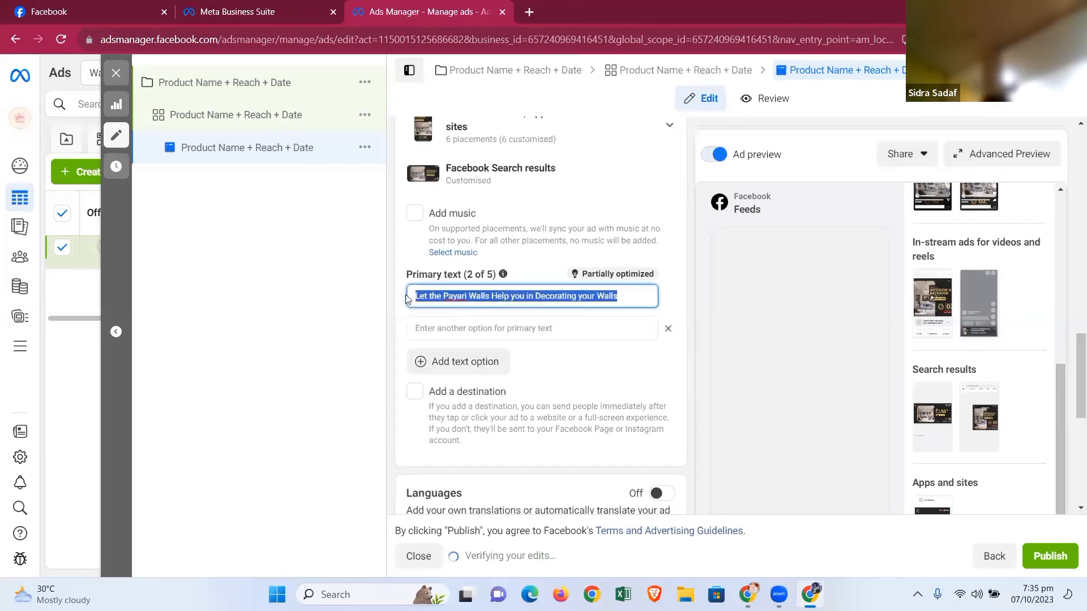
click(447, 328)
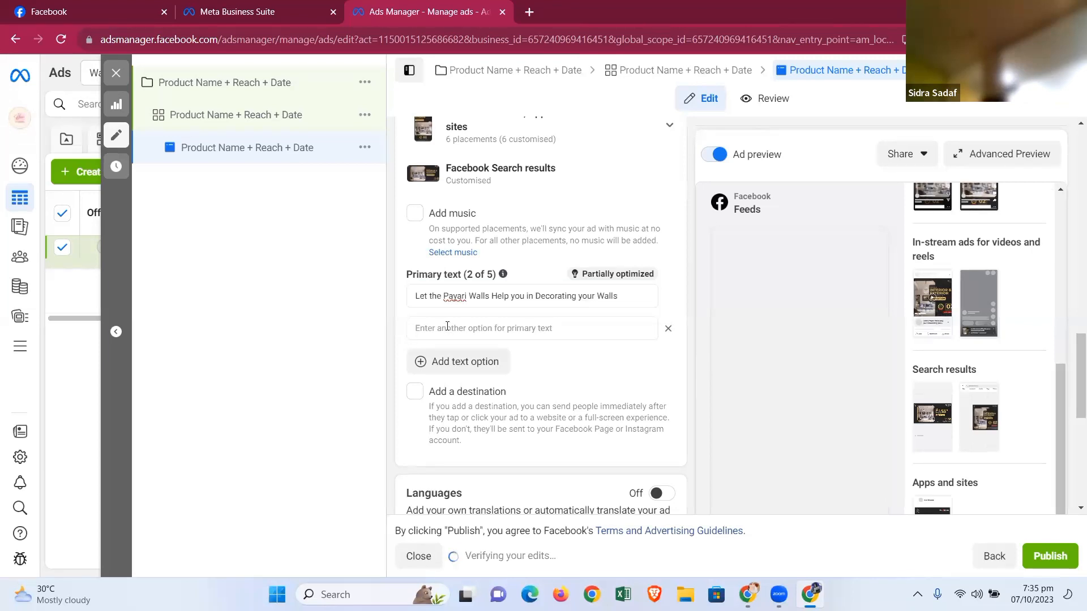
text(te)
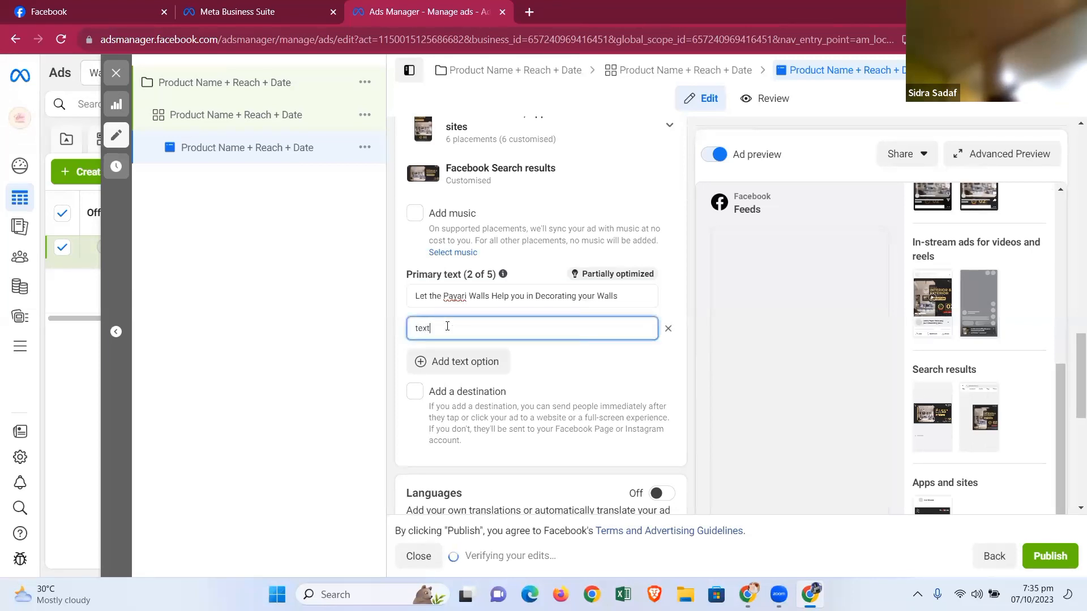
text(xt)
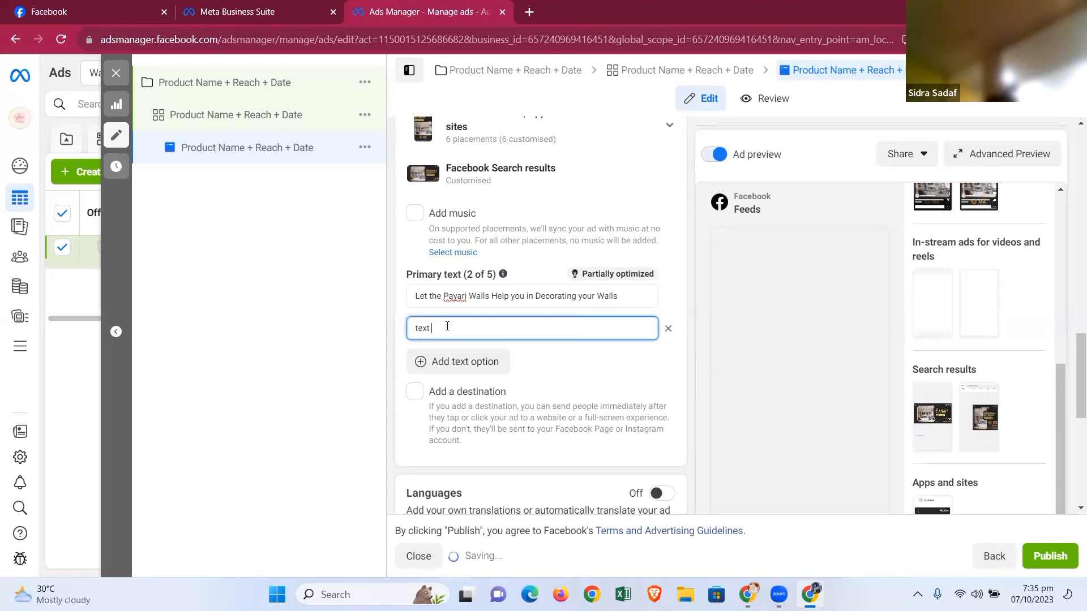
text( option)
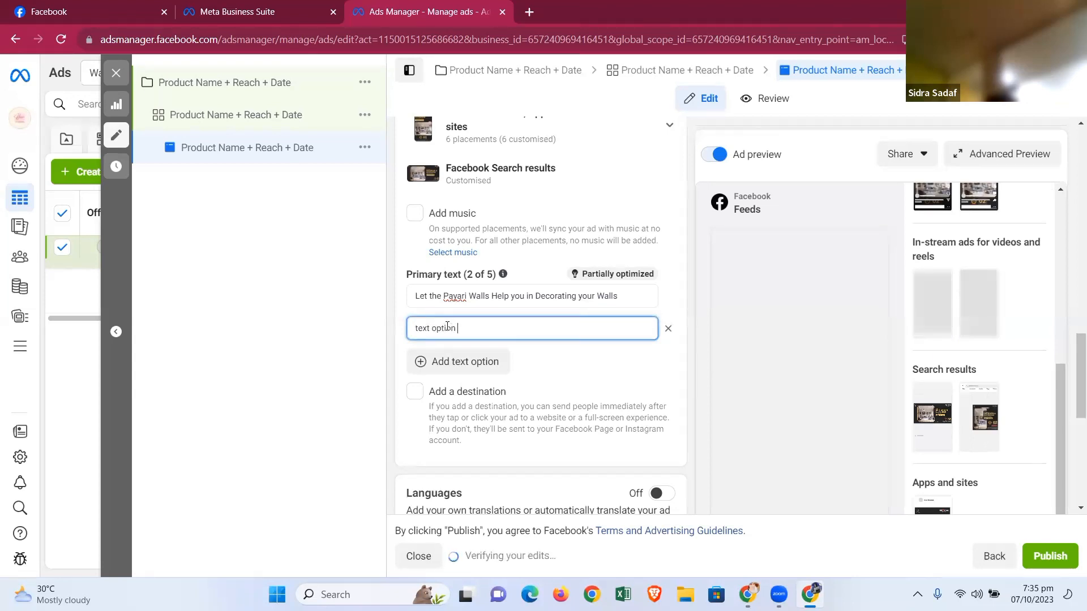
text( 2)
key(ctrl+v)
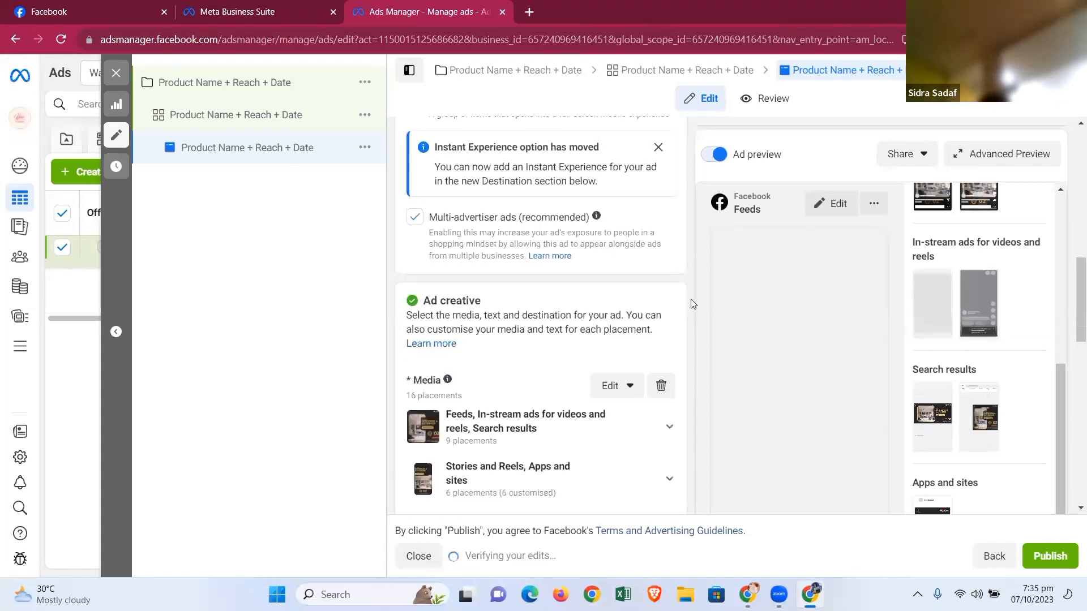
- Preview the Feeds placement as Mobile Feed and Desktop Feed in the placement editor, then close it
click(840, 204)
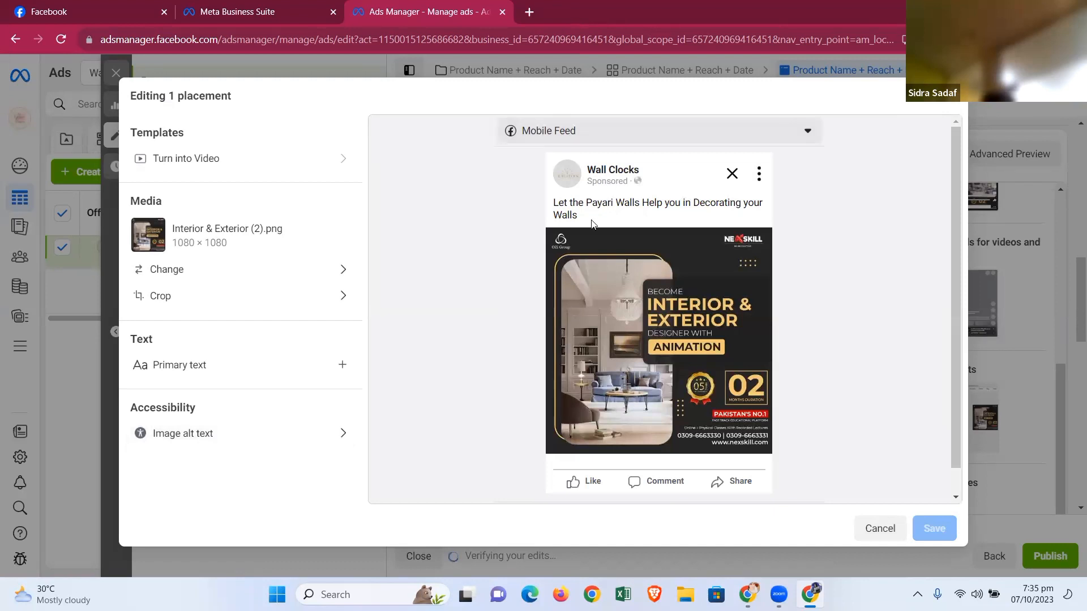
scroll(625, 238, down, 1)
scroll(626, 233, up, 1)
click(663, 134)
click(608, 199)
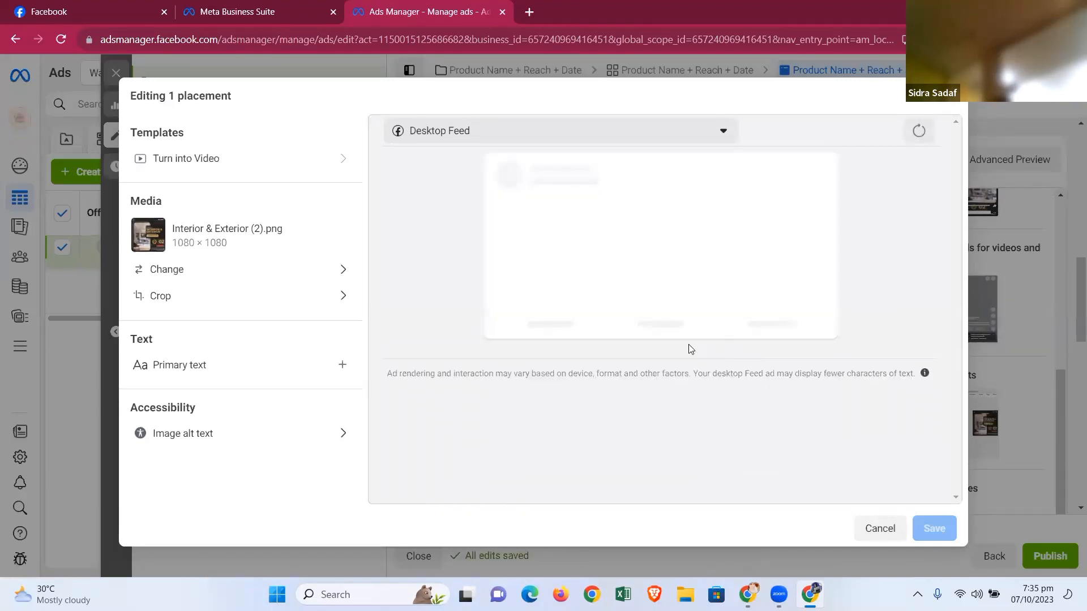
scroll(689, 346, down, 3)
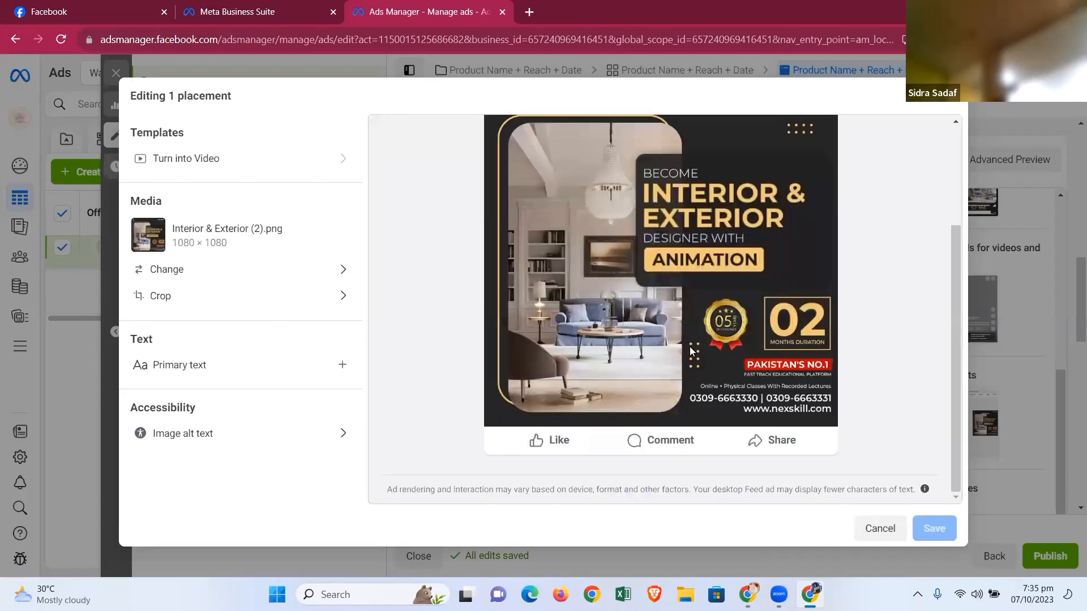
scroll(691, 351, up, 3)
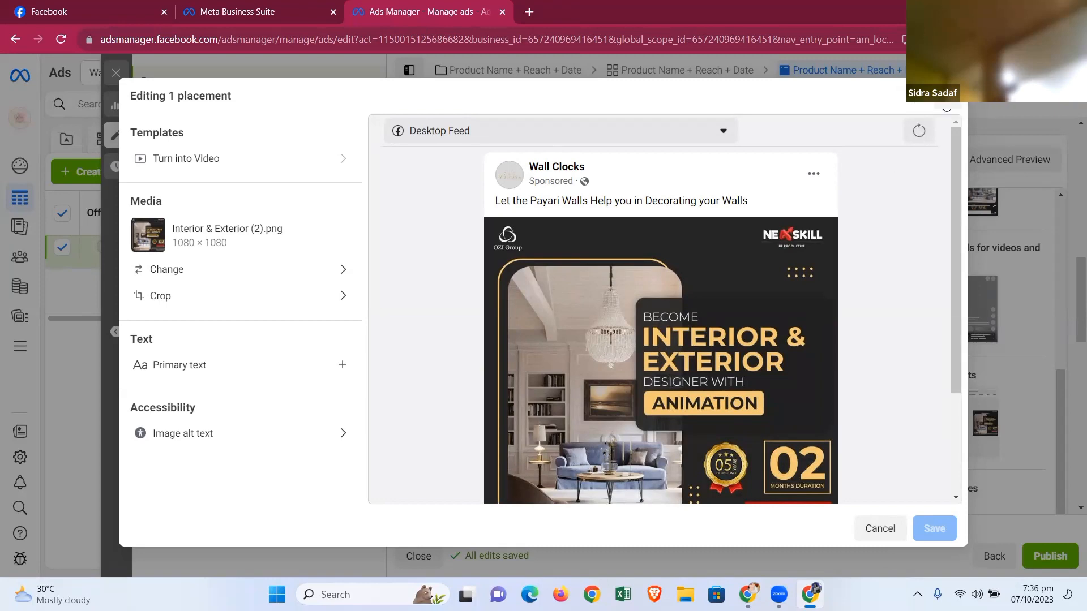
click(949, 96)
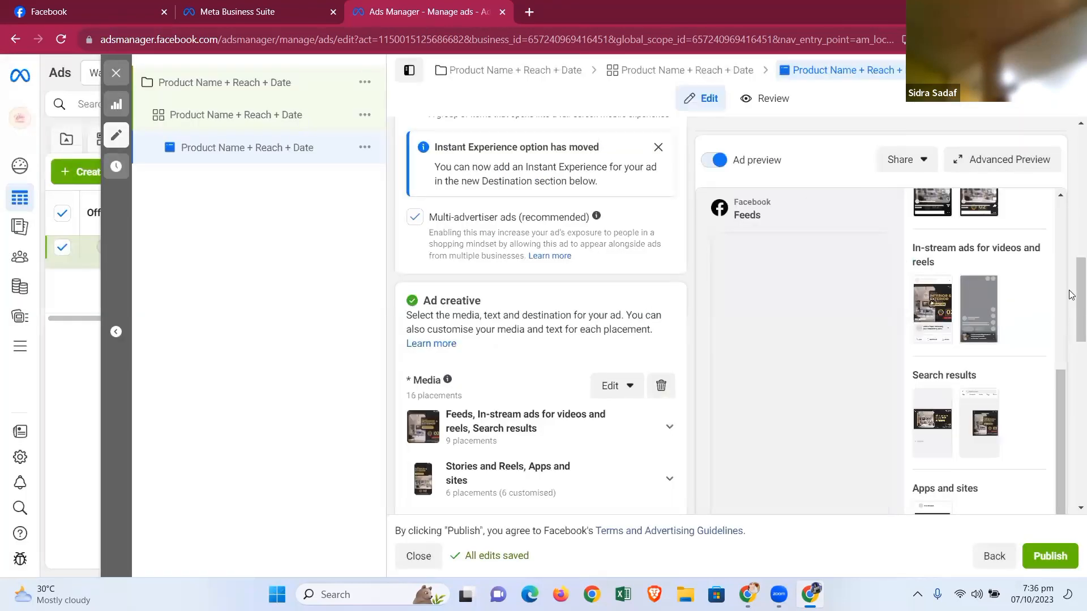
- Open the ad's variations in advanced preview and view them as Desktop Feed, then close the preview
drag(1072, 265, 1072, 457)
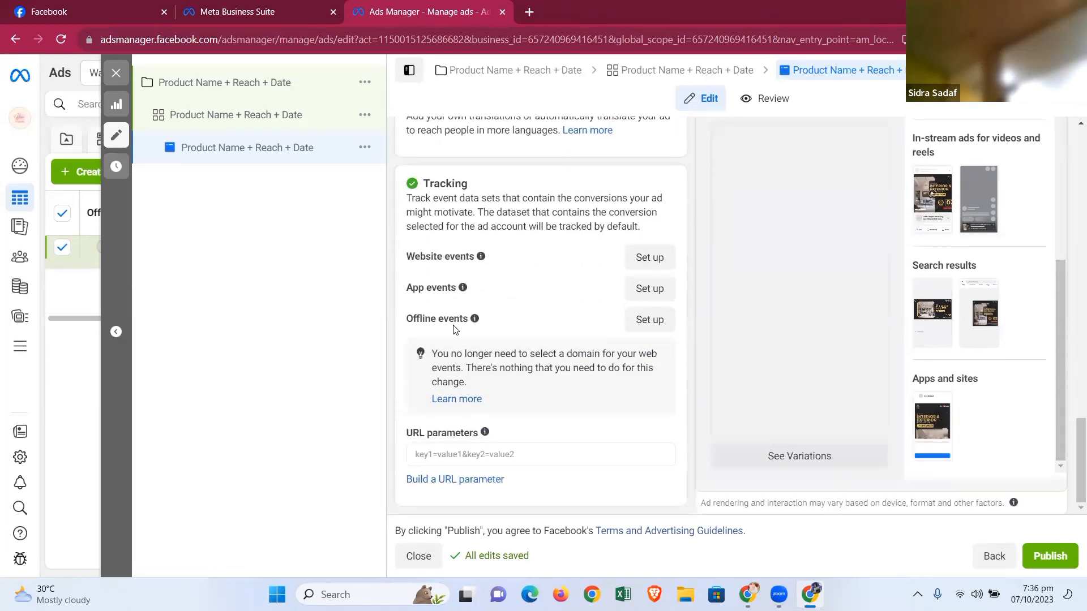
scroll(473, 321, up, 10)
scroll(634, 365, up, 5)
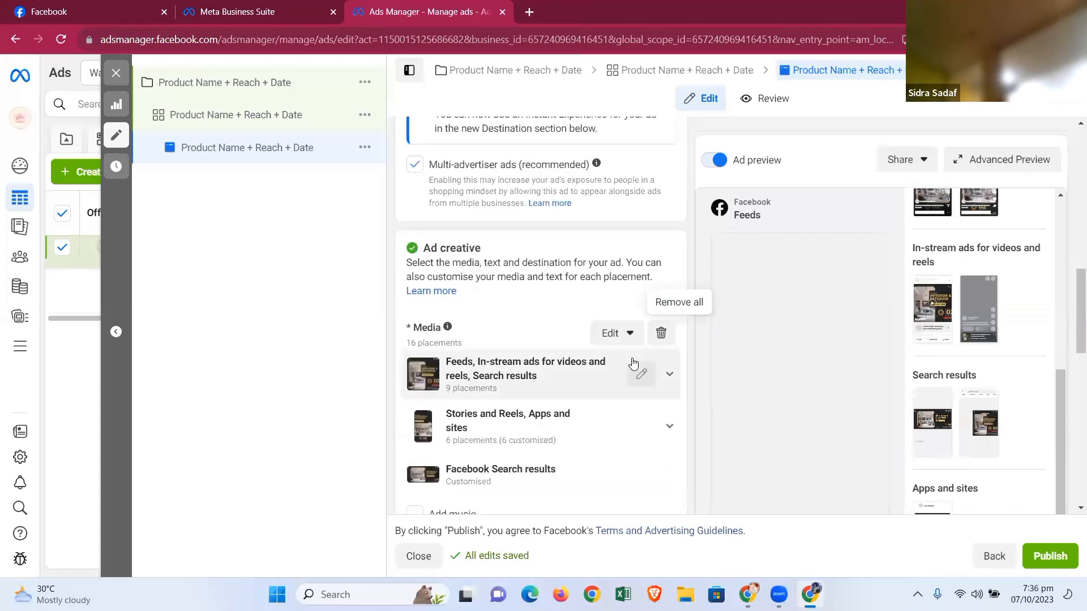
scroll(633, 362, down, 1)
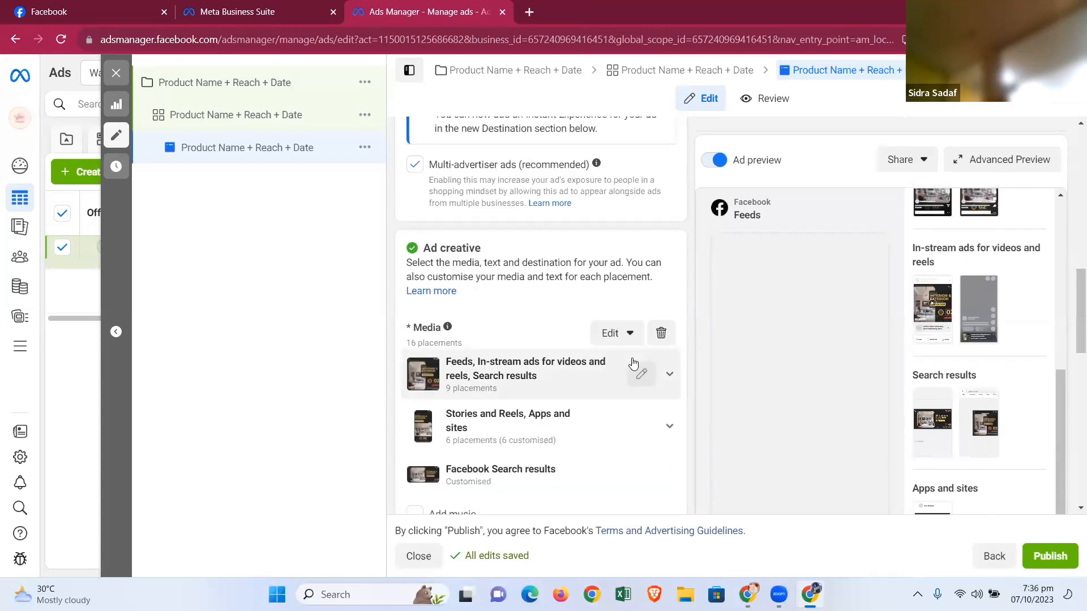
scroll(730, 402, down, 10)
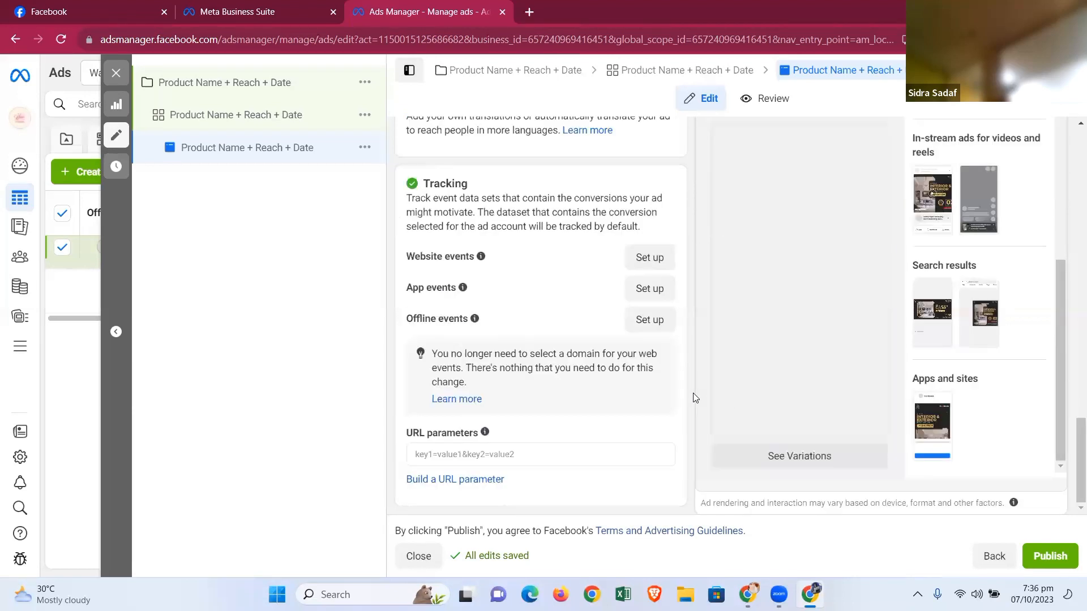
click(790, 451)
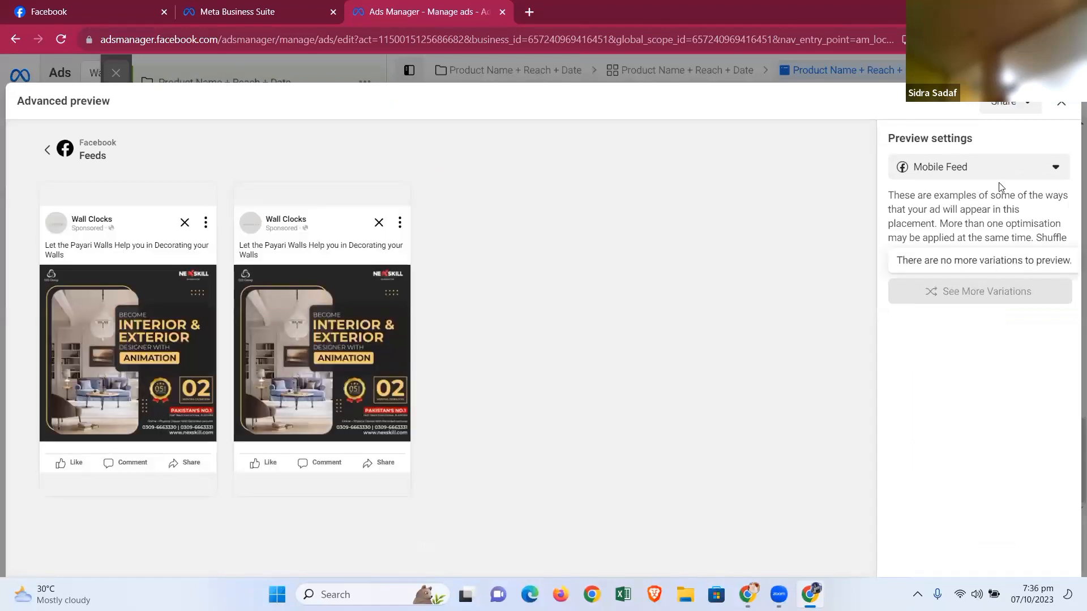
click(1014, 179)
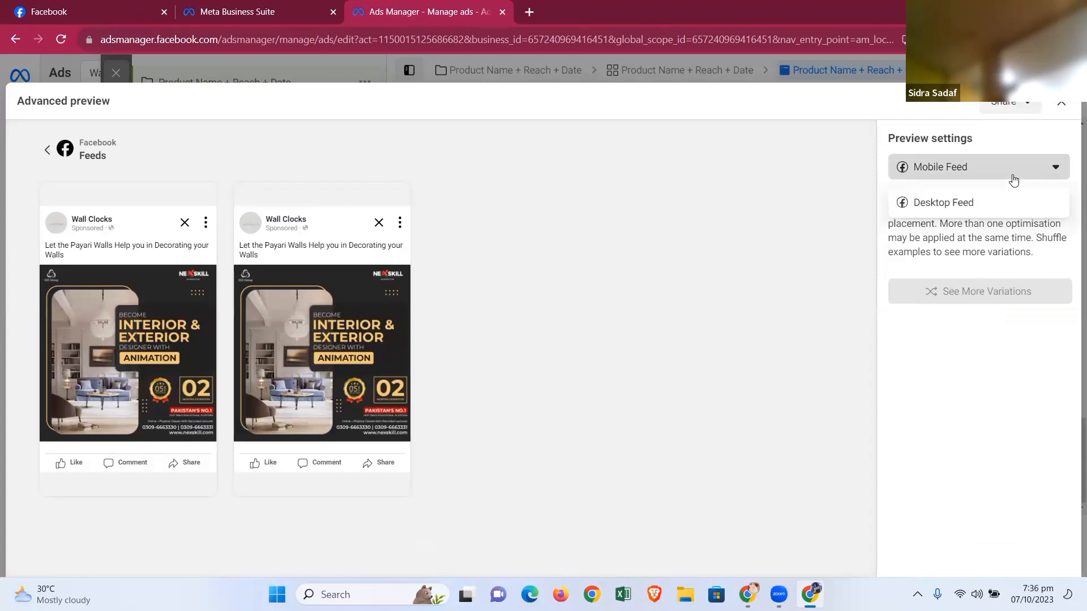
click(1000, 204)
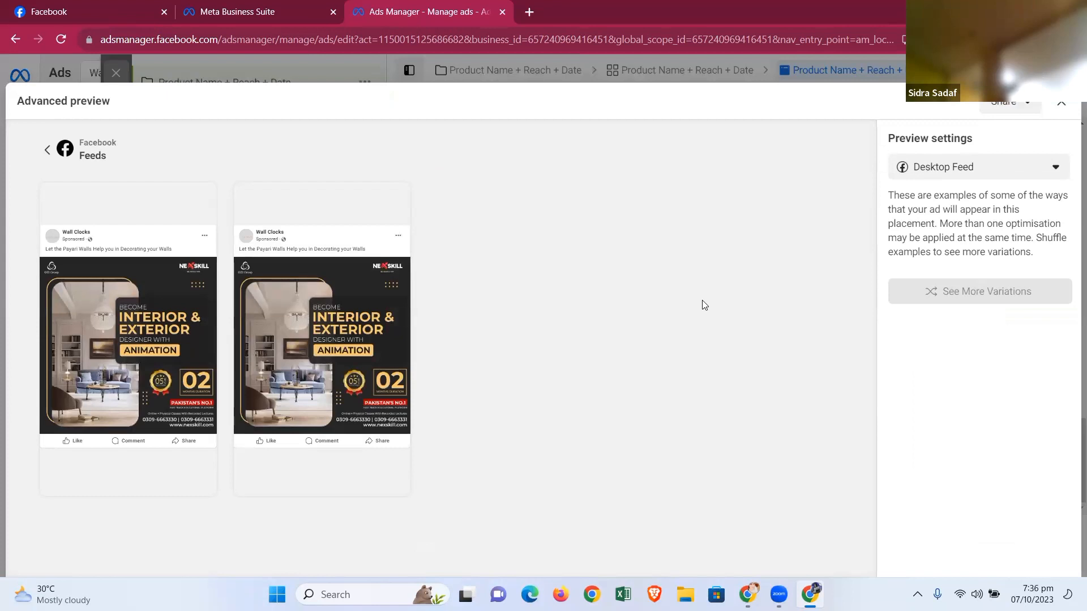
click(1065, 107)
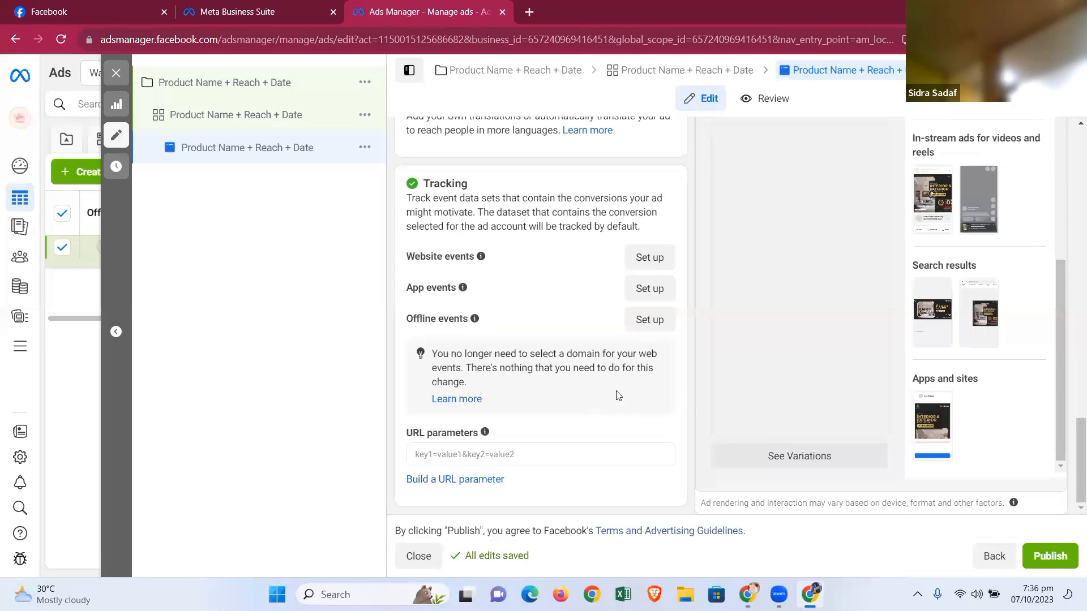
scroll(619, 395, up, 5)
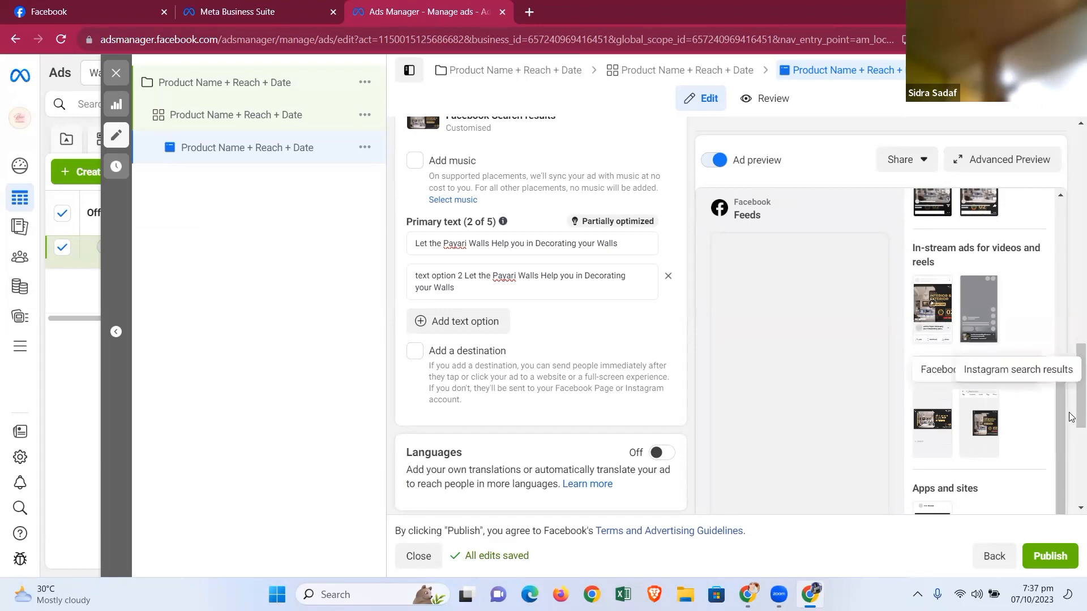
scroll(1072, 366, up, 1)
drag(1072, 366, 1072, 275)
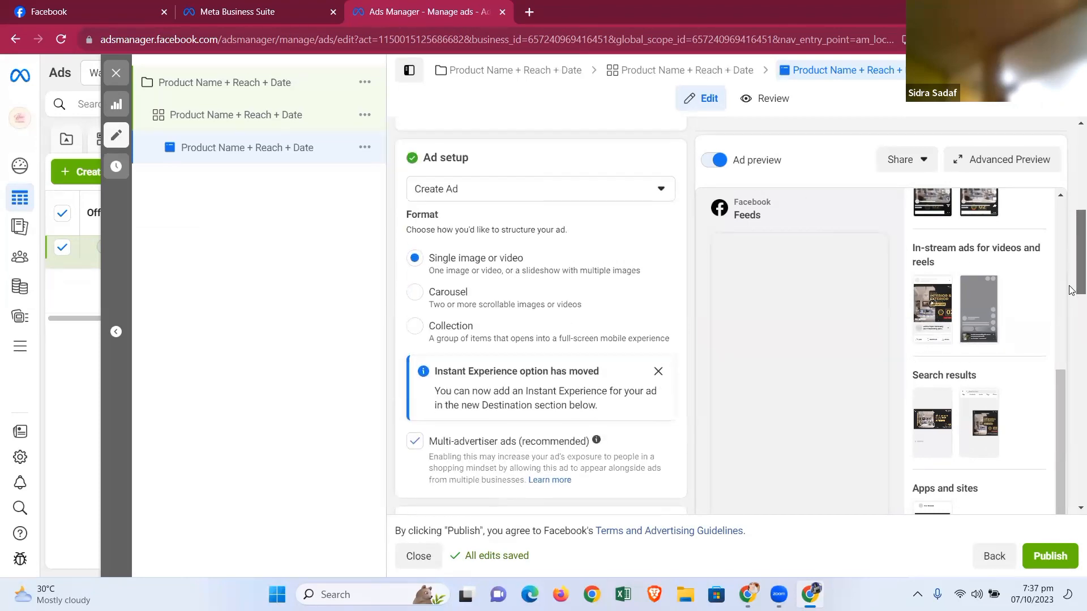
scroll(1071, 278, down, 2)
drag(1072, 280, 1072, 388)
scroll(1072, 391, down, 4)
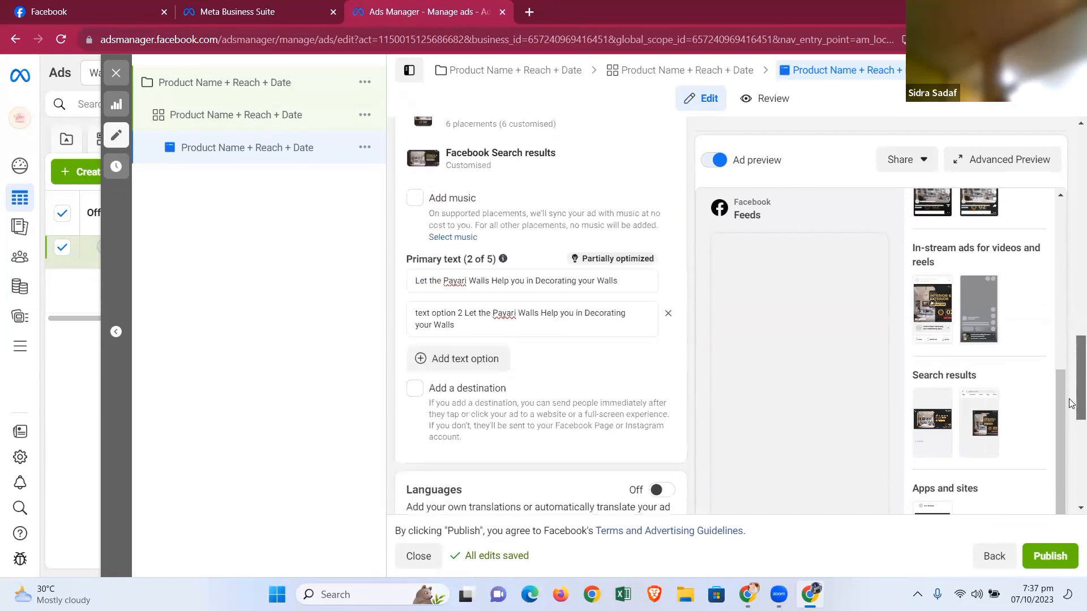
- Try to publish the ad, then dismiss the payment information dialog
scroll(1071, 403, down, 6)
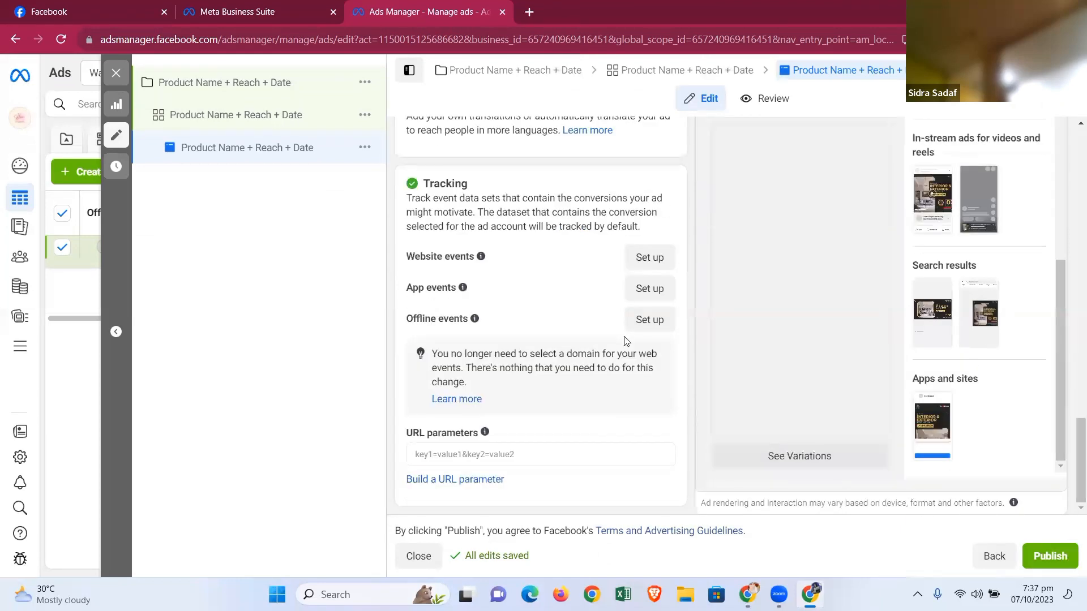
scroll(626, 340, up, 20)
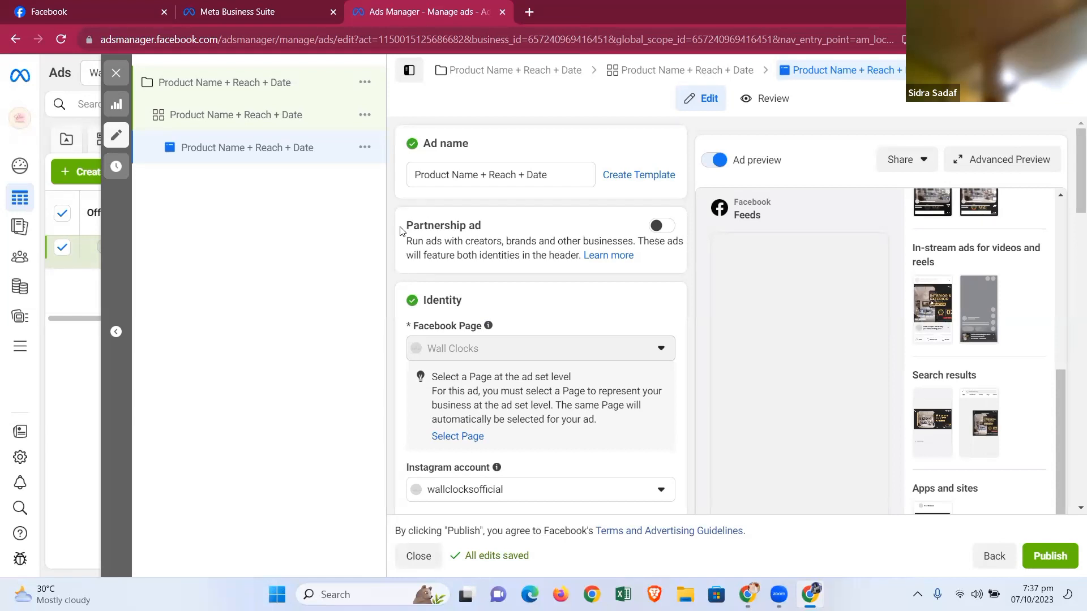
scroll(540, 306, down, 10)
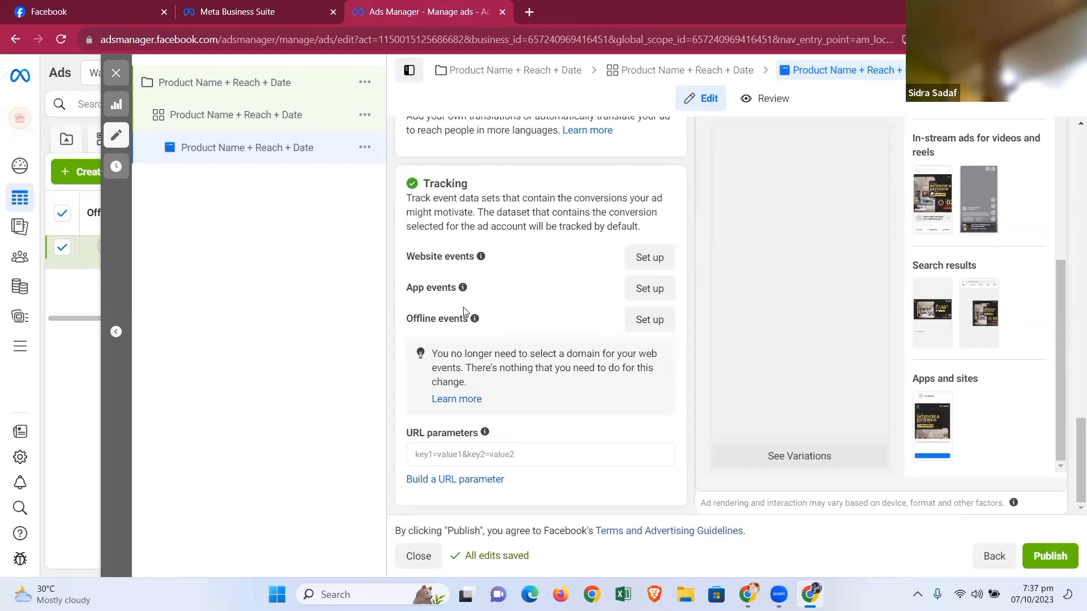
click(1052, 559)
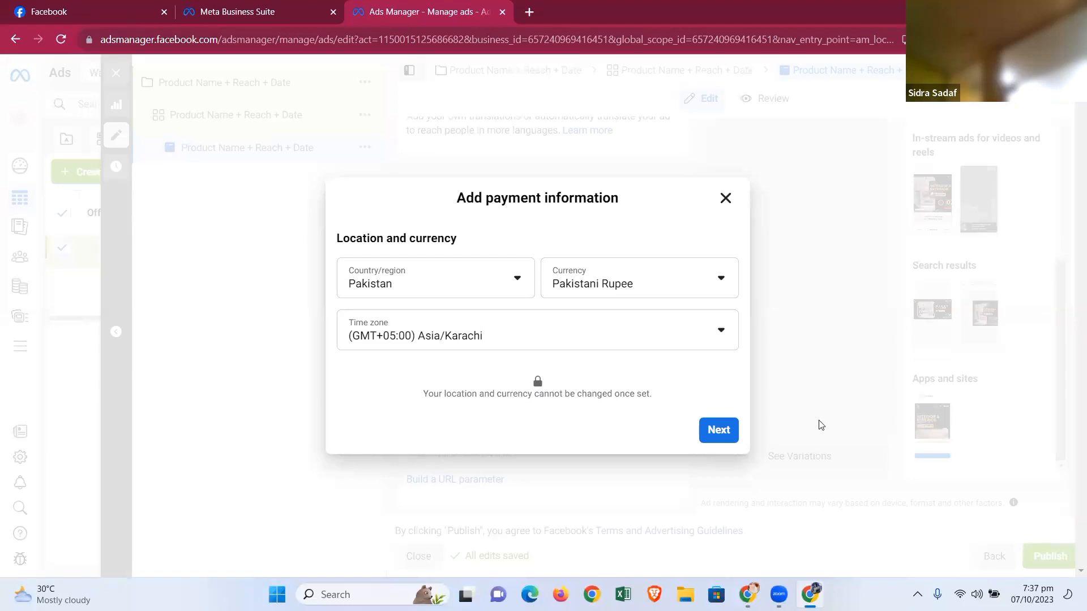
click(725, 199)
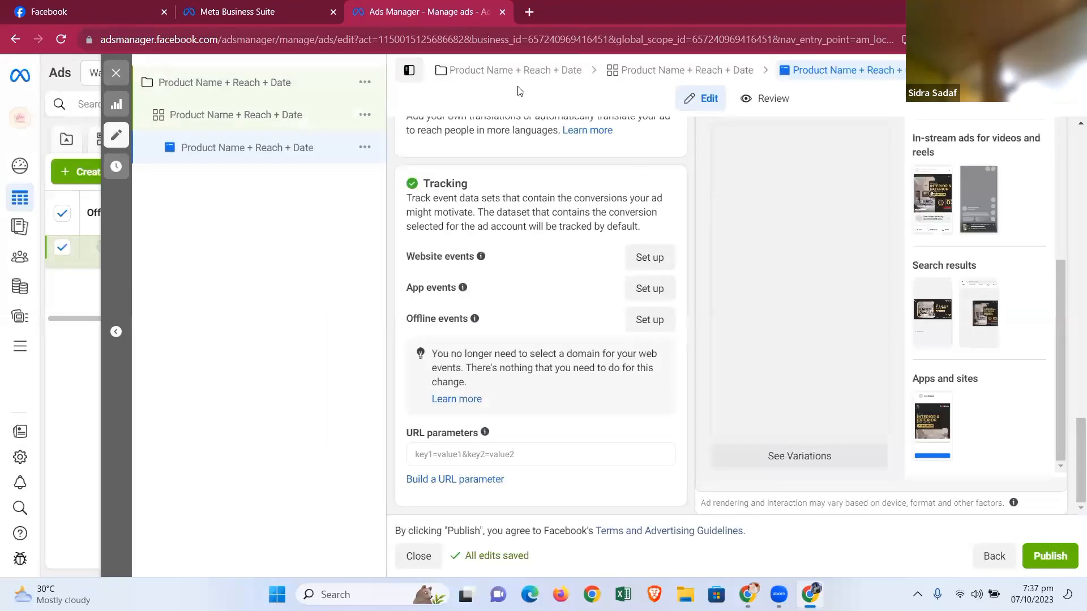
- Close the ad editor to return to the ads list, then switch to the WhatsApp Web browser window
click(116, 77)
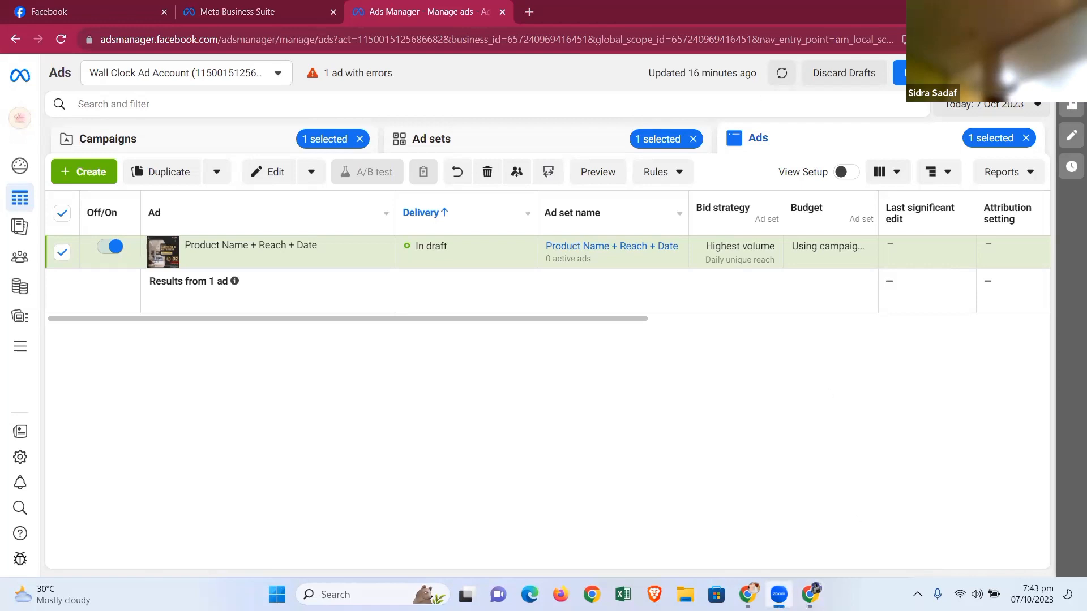
click(750, 594)
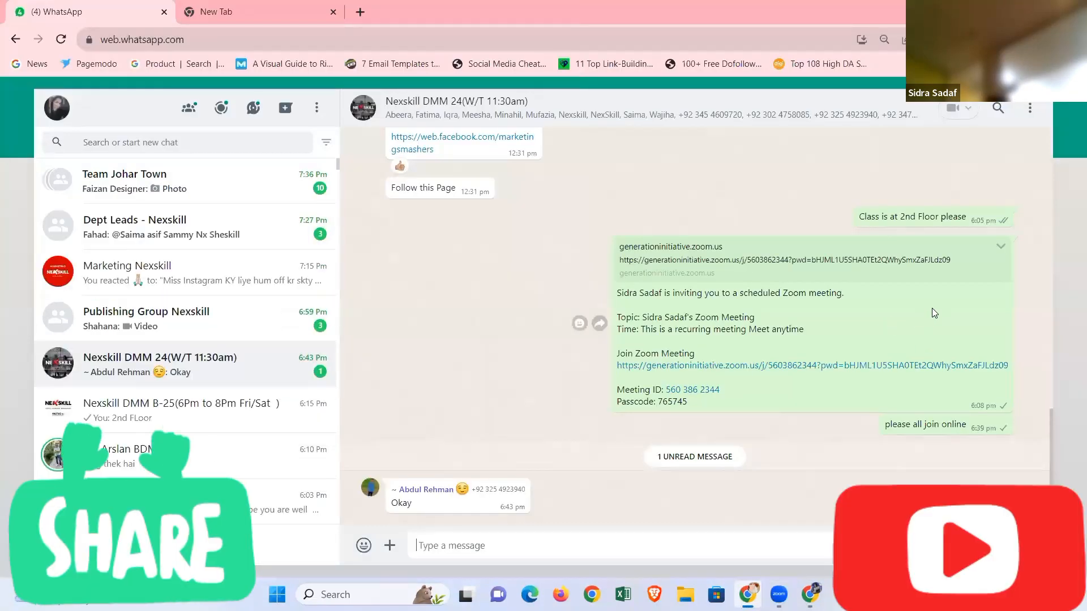